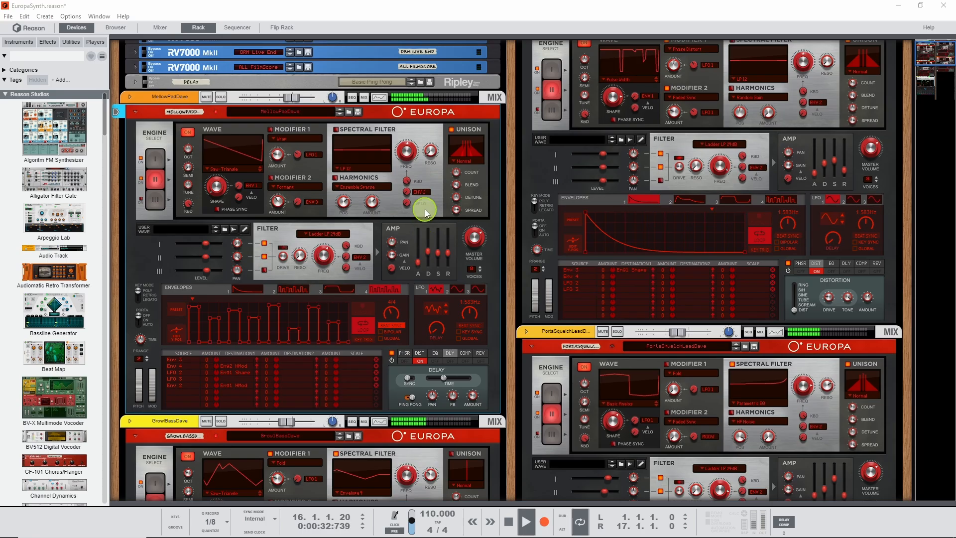
Look over the rack's Europa synths, Drum Sequencer and Rytmik drum machine while the song plays
scroll(425, 209, down, 2)
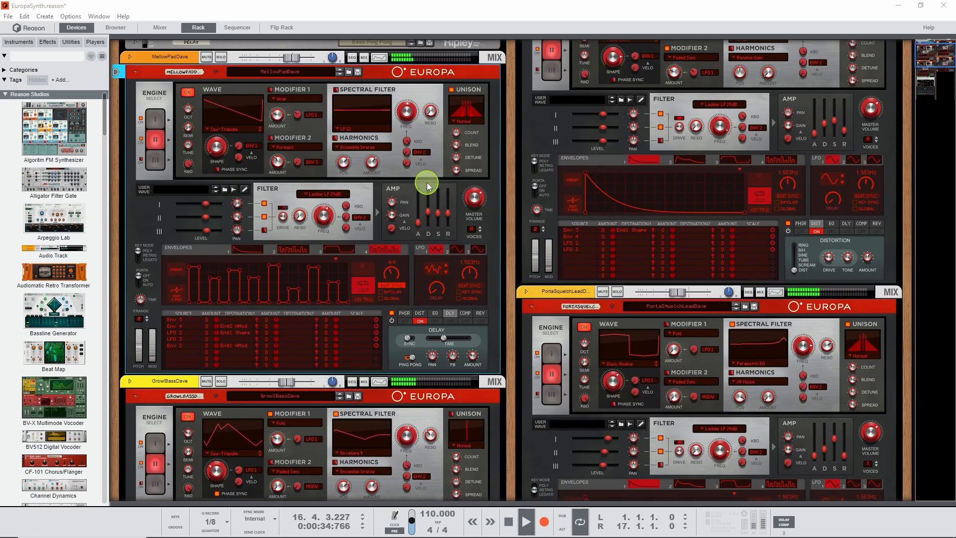
scroll(433, 186, up, 2)
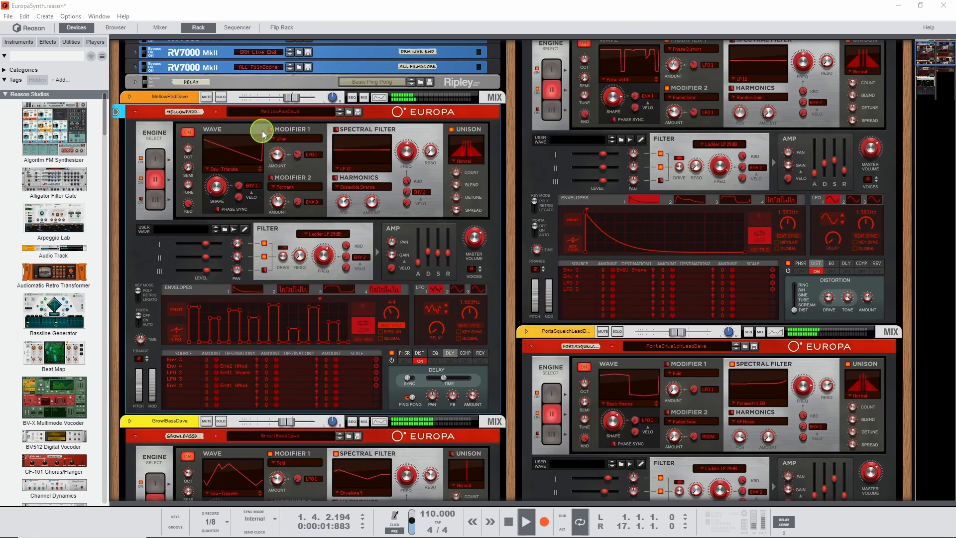
scroll(739, 211, up, 2)
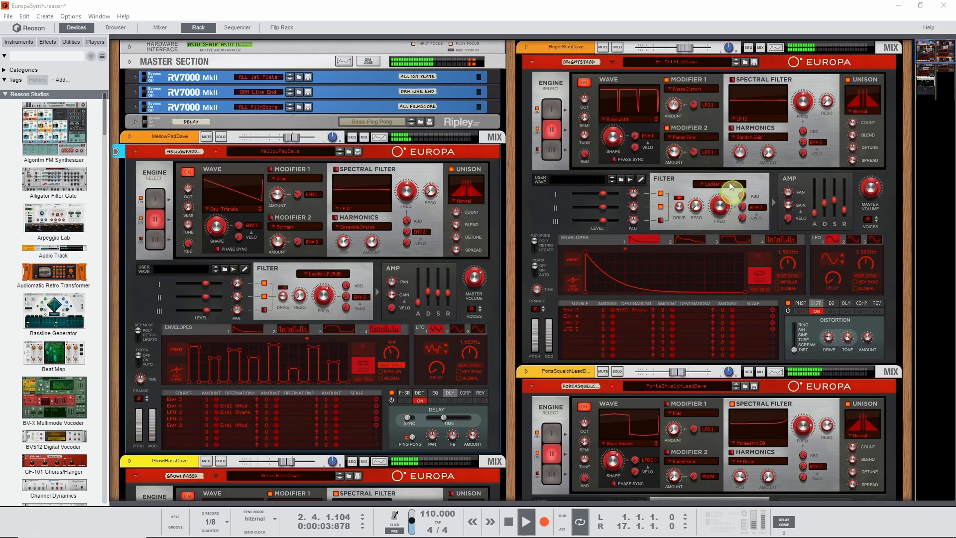
scroll(459, 281, down, 2)
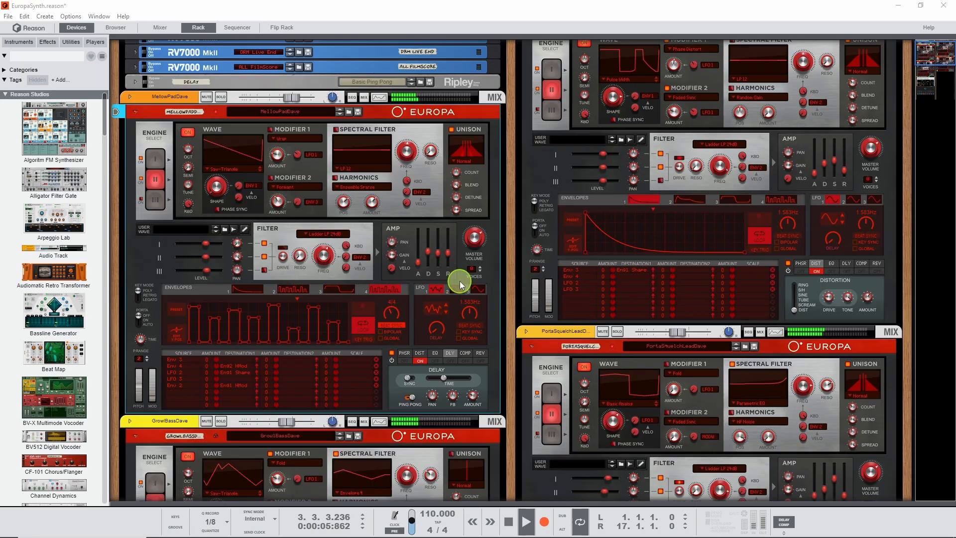
scroll(459, 280, down, 10)
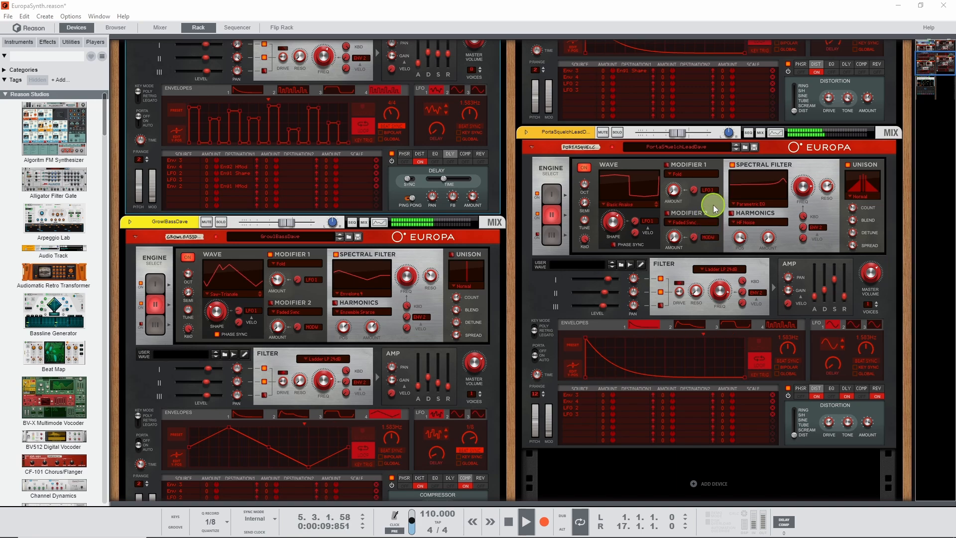
scroll(642, 256, up, 6)
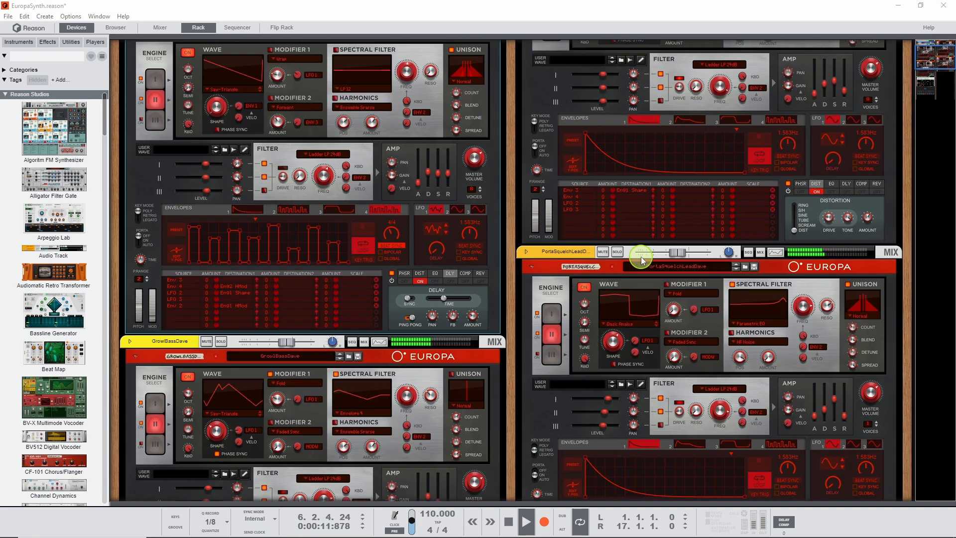
scroll(623, 261, up, 4)
scroll(451, 270, down, 14)
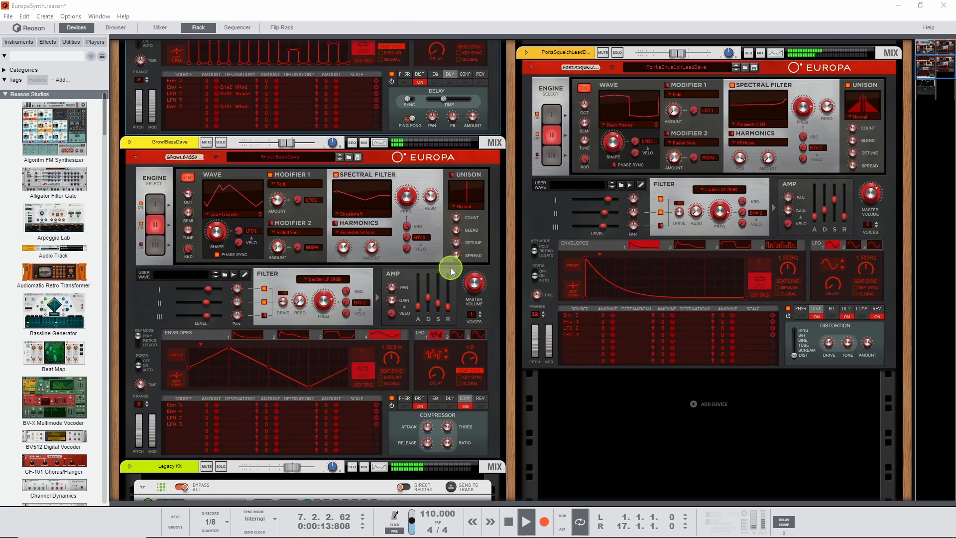
scroll(450, 267, down, 6)
scroll(450, 267, down, 10)
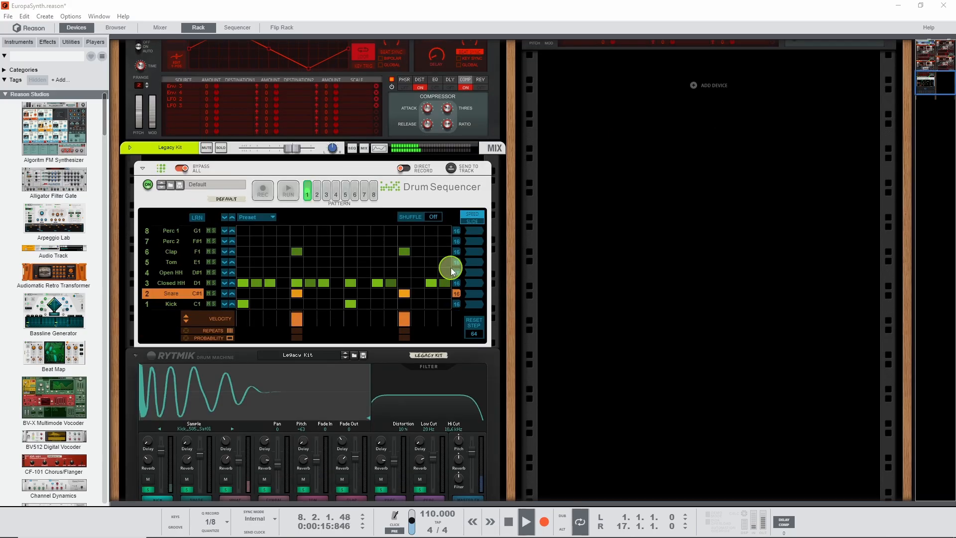
scroll(432, 258, down, 4)
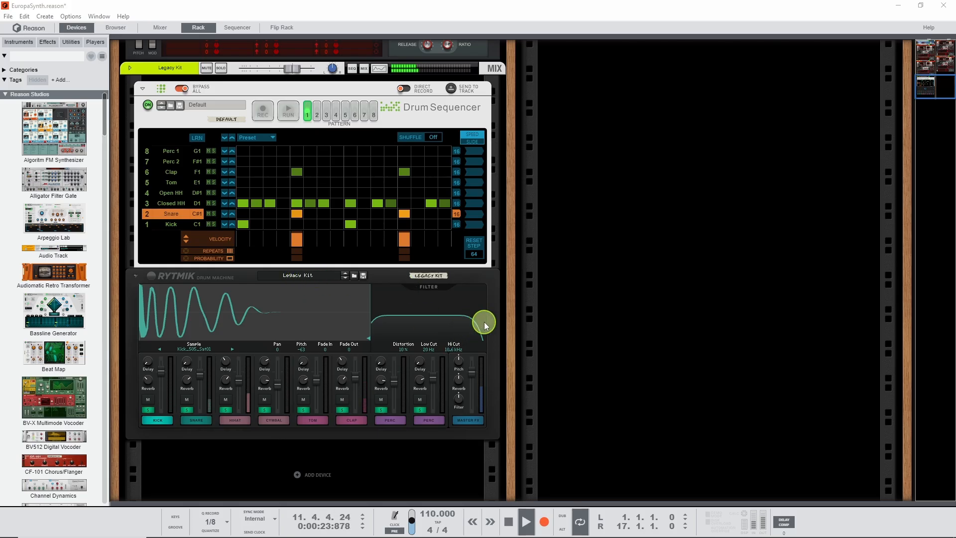
scroll(485, 322, up, 10)
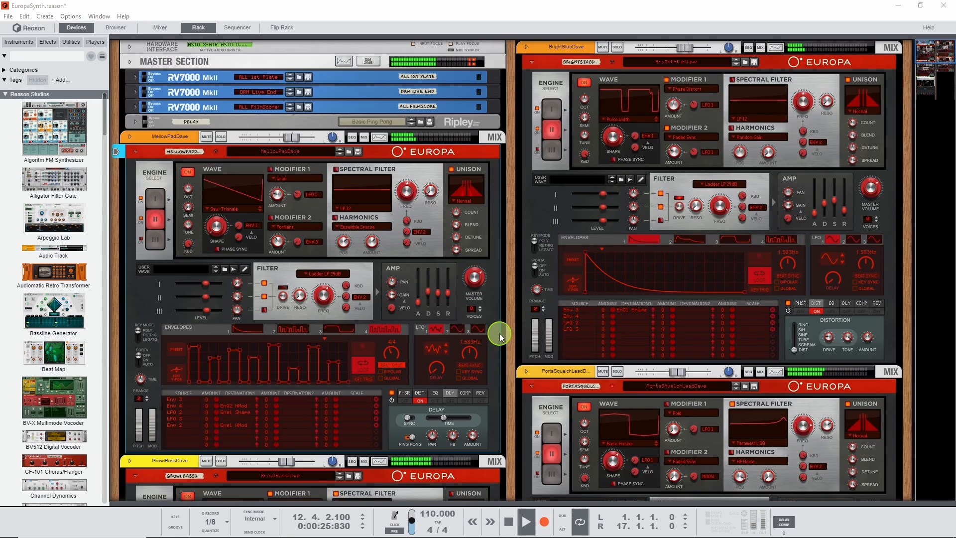
scroll(500, 334, down, 1)
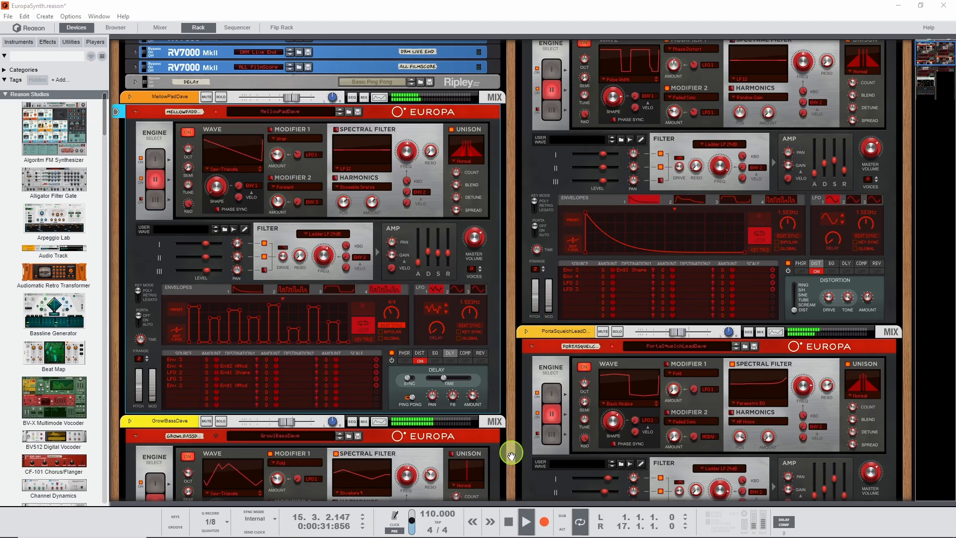
Stop playback and solo the MellowPadDave channel with its Europa synth selected
click(508, 521)
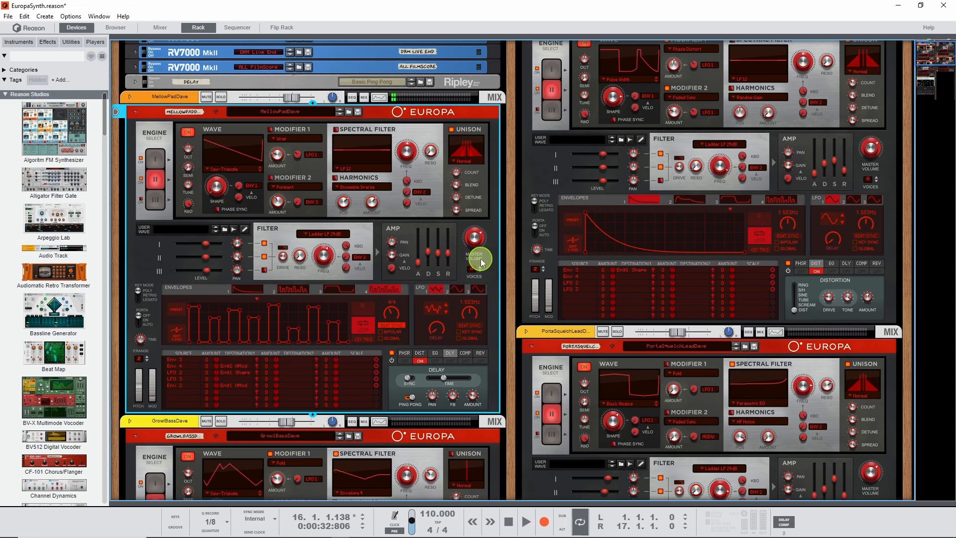
click(222, 97)
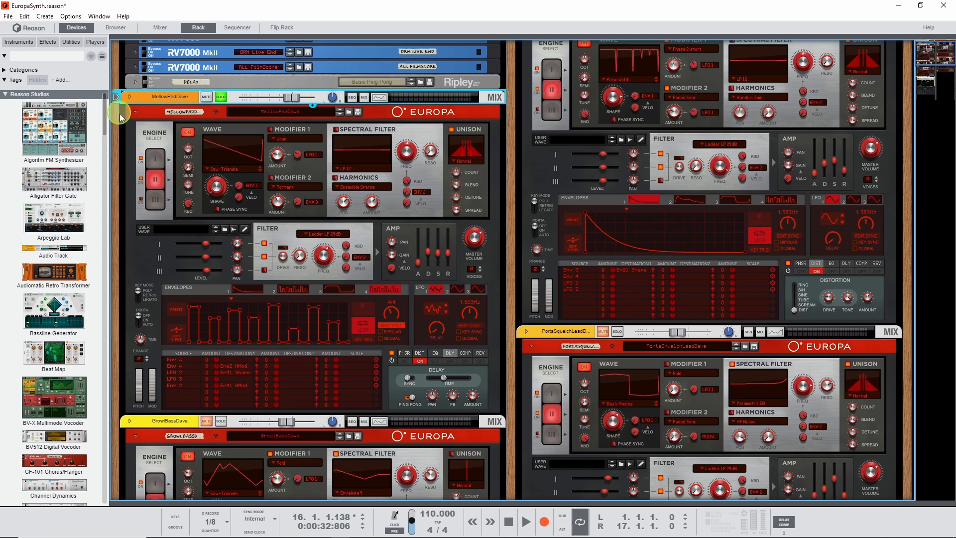
drag(118, 104, 324, 168)
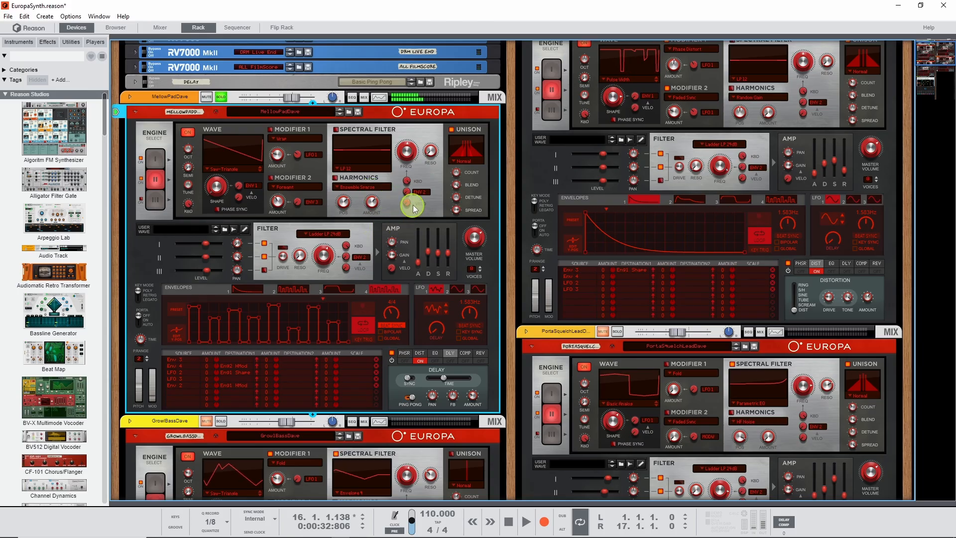
Display engine 1 of MellowPadDave and try out different Modifier 1 amount and Shape settings
click(155, 159)
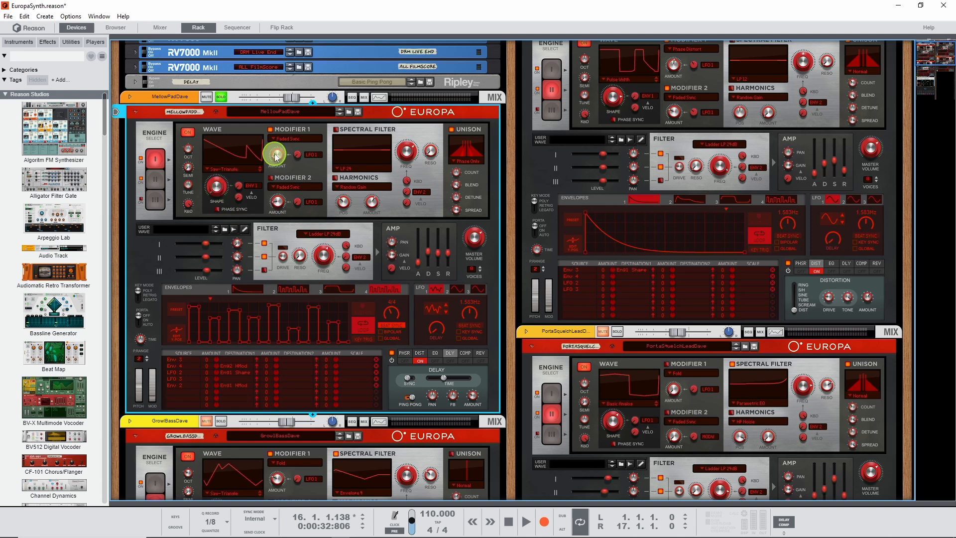
mouse_move(276, 156)
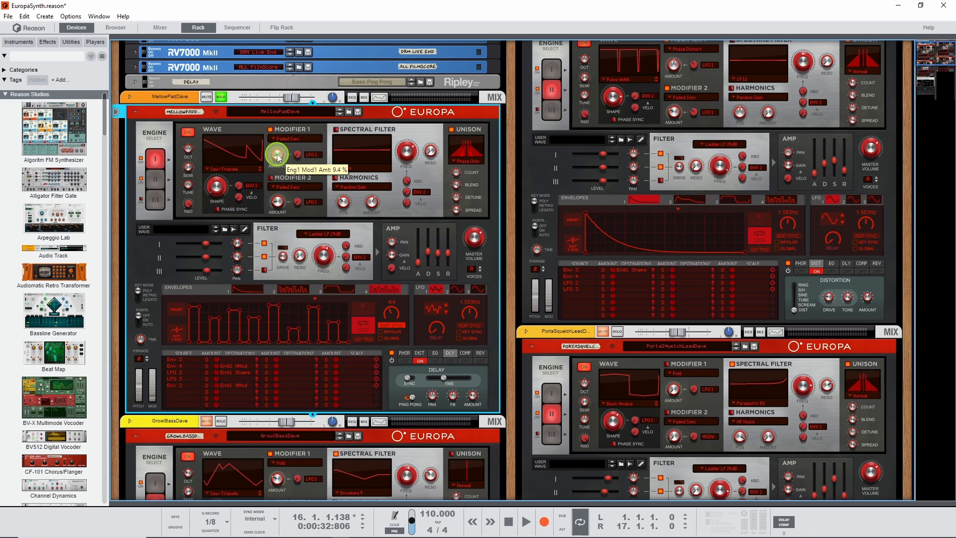
drag(277, 157, 280, 165)
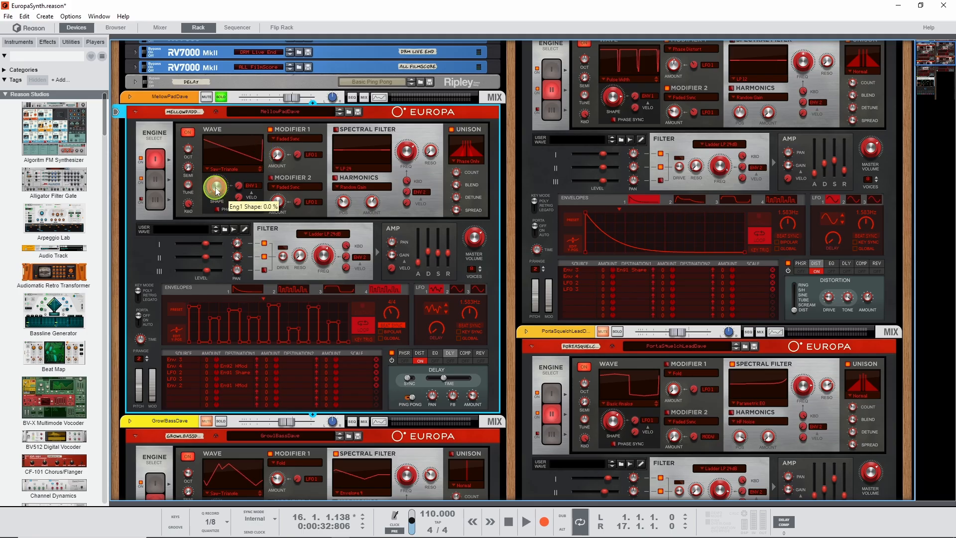
drag(215, 190, 220, 210)
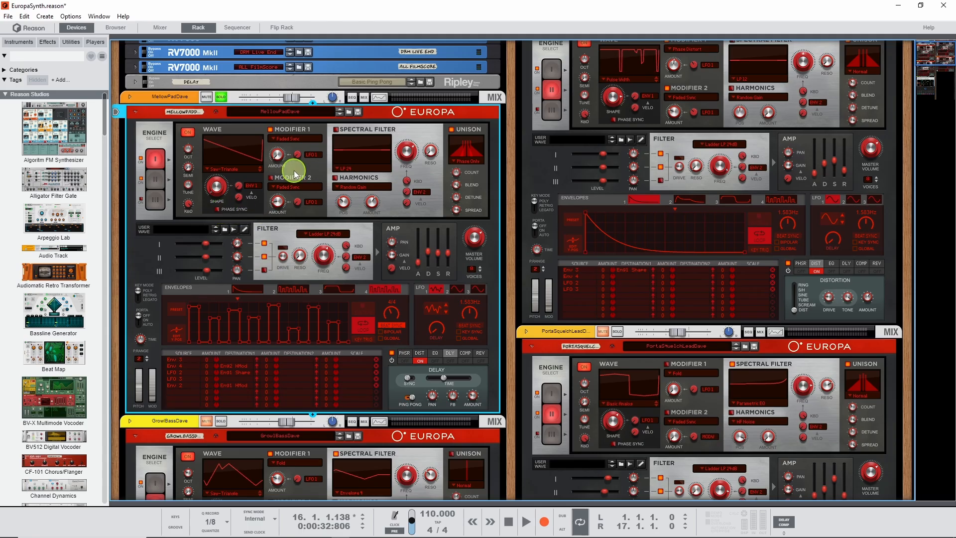
drag(279, 157, 278, 157)
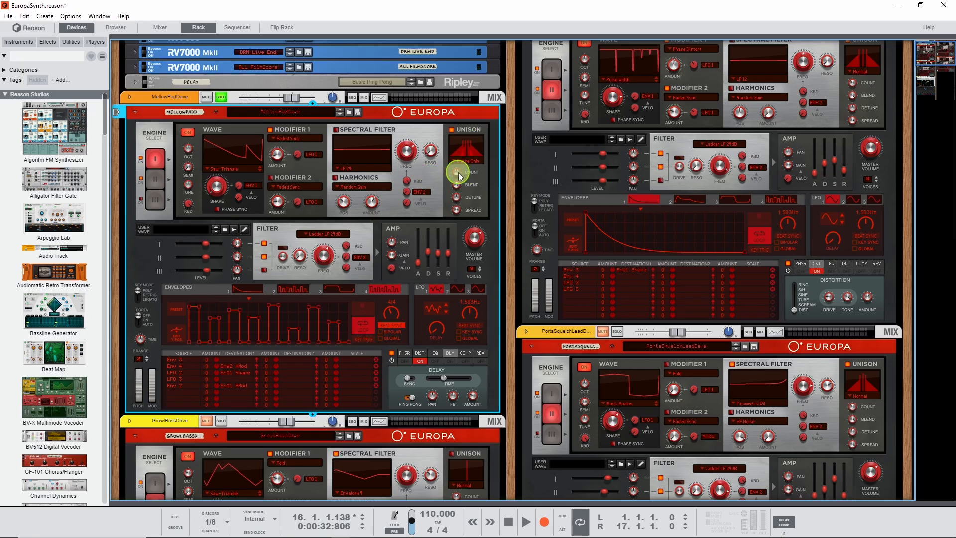
mouse_move(455, 174)
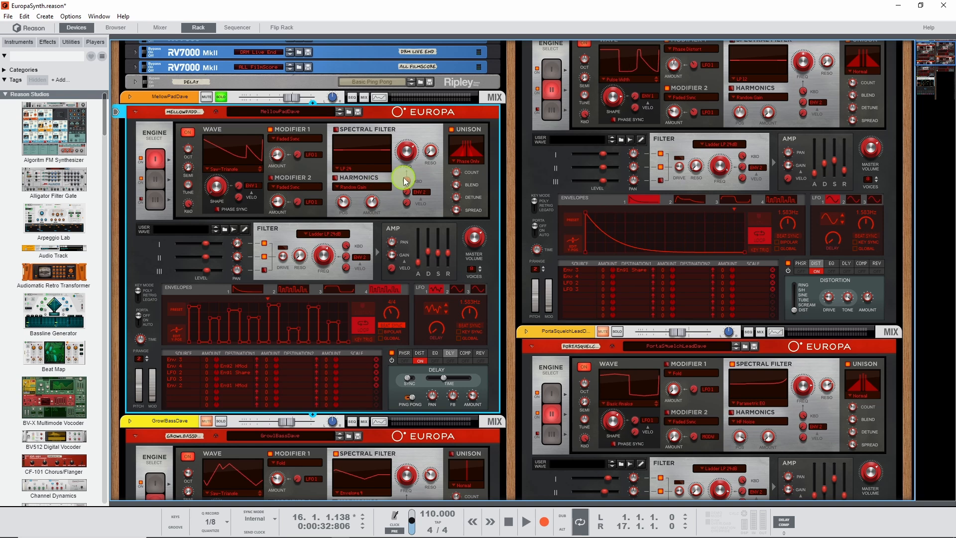
Display engine 2 of MellowPadDave and check its Modifier 2 amount, engine levels and pan
click(155, 181)
mouse_move(278, 200)
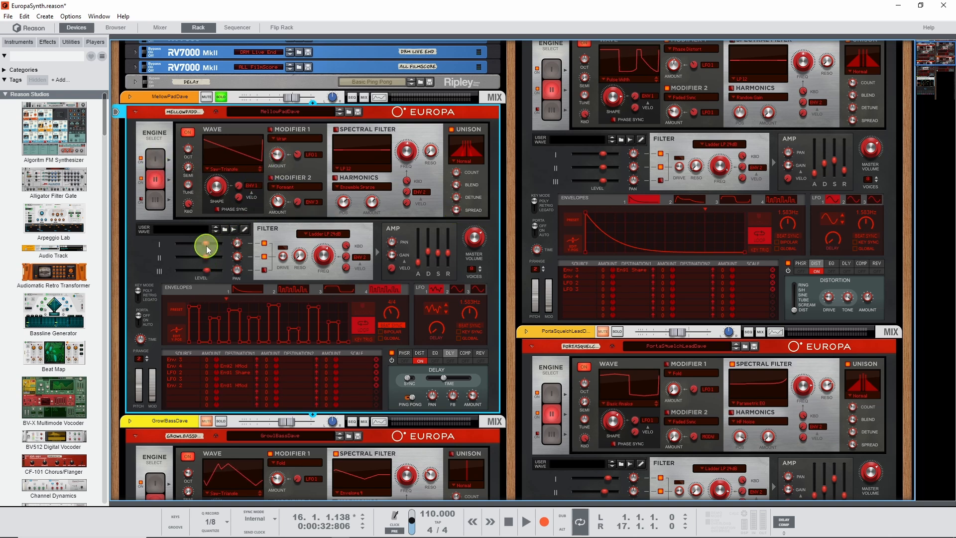
mouse_move(207, 257)
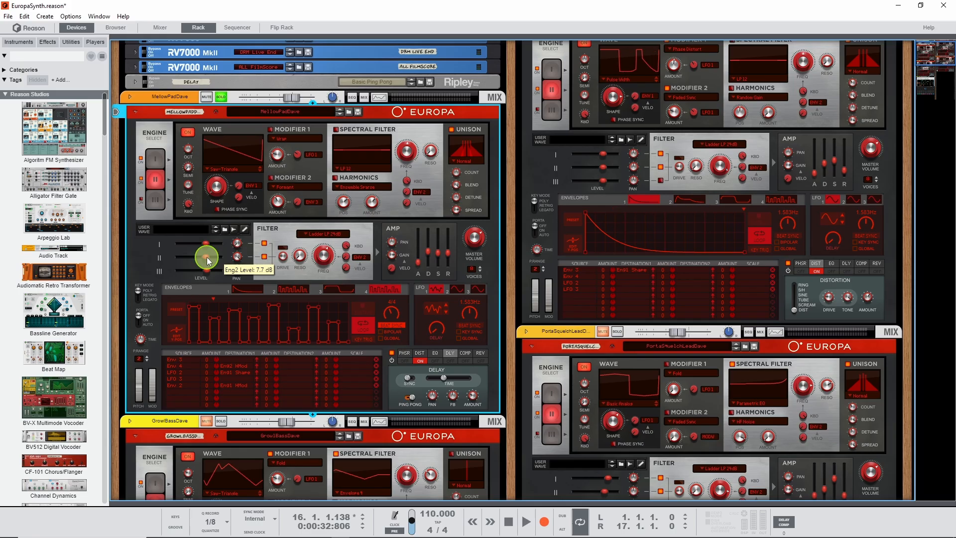
mouse_move(238, 243)
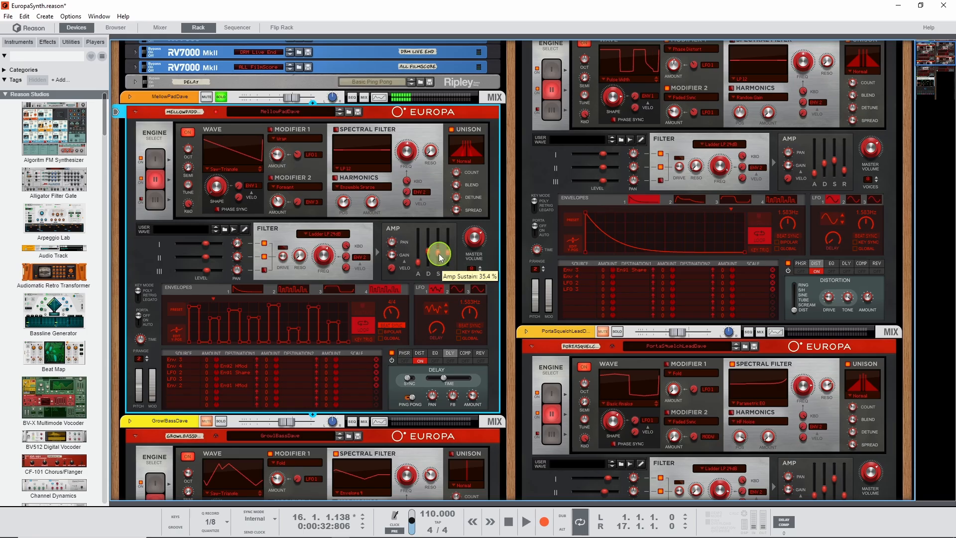
Try MellowPadDave's amp Sustain at 78.9 %, and bring it back down to 43.5 %
drag(439, 256, 439, 242)
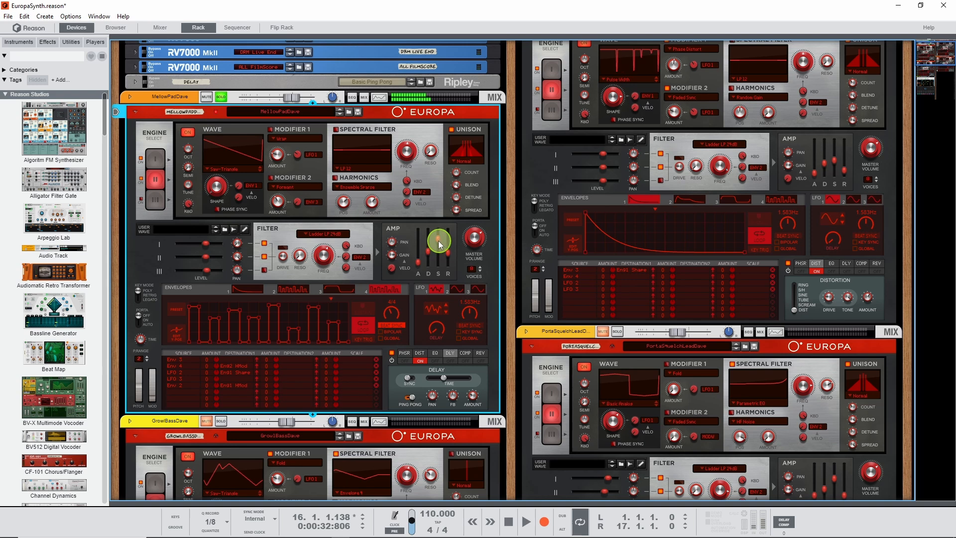
mouse_move(438, 240)
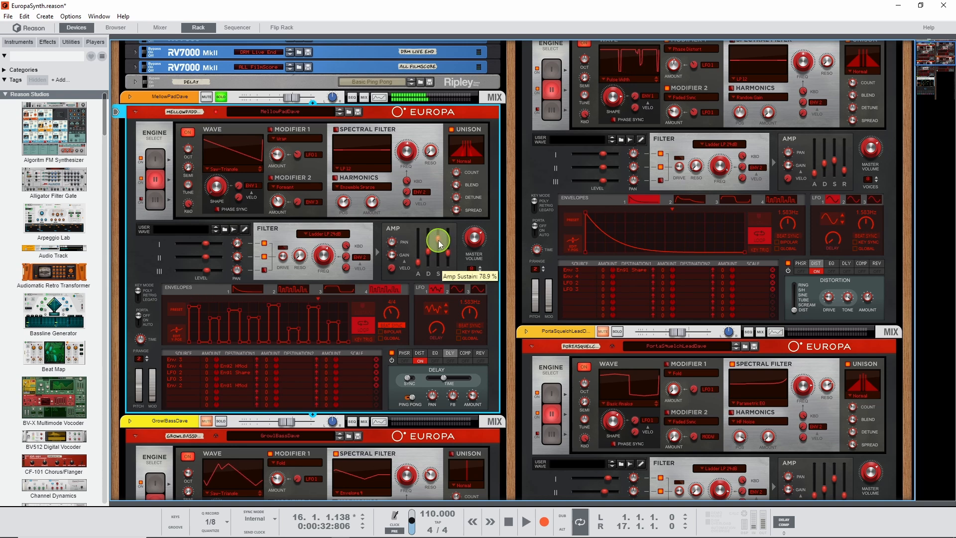
drag(438, 240, 438, 251)
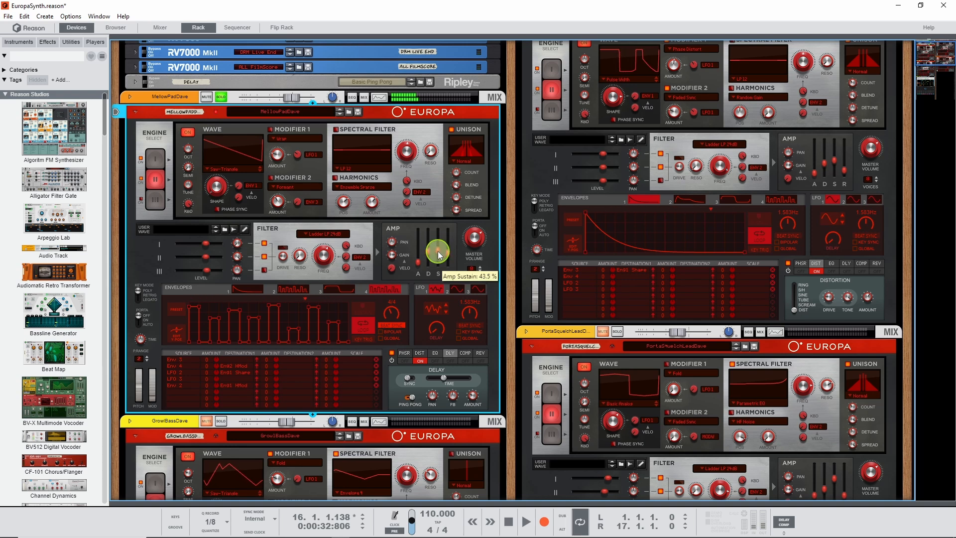
mouse_move(448, 257)
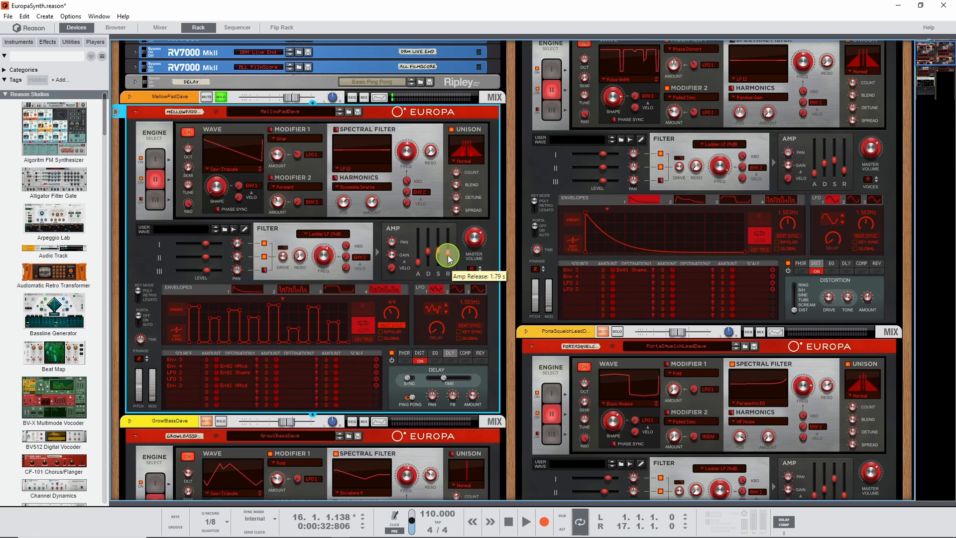
mouse_move(476, 238)
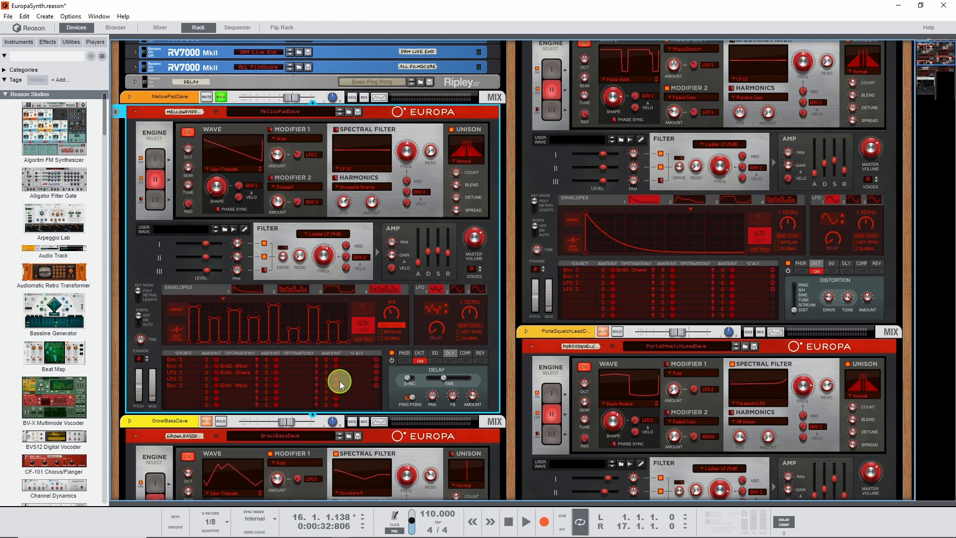
Show MellowPadDave's Distortion effect with it switched on and play back the soloed pad briefly
click(419, 353)
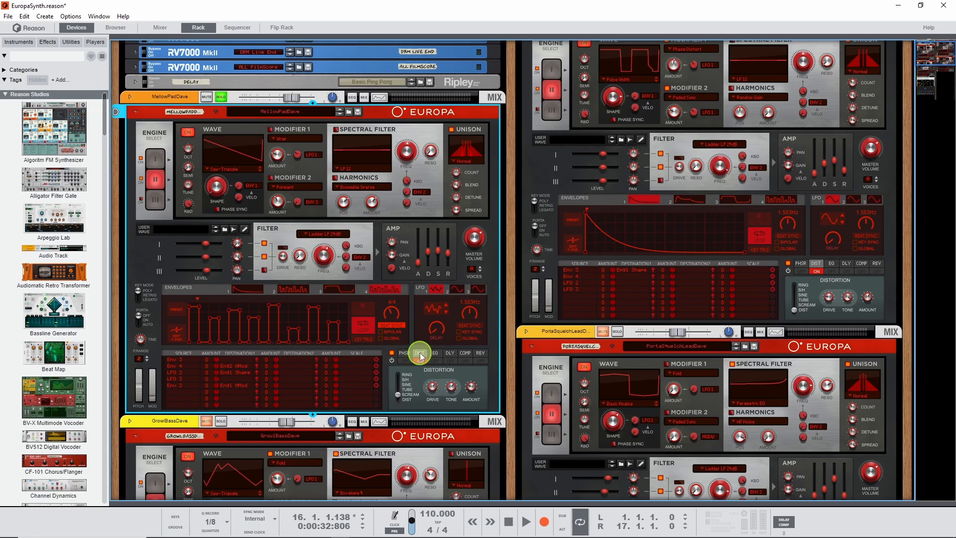
click(419, 360)
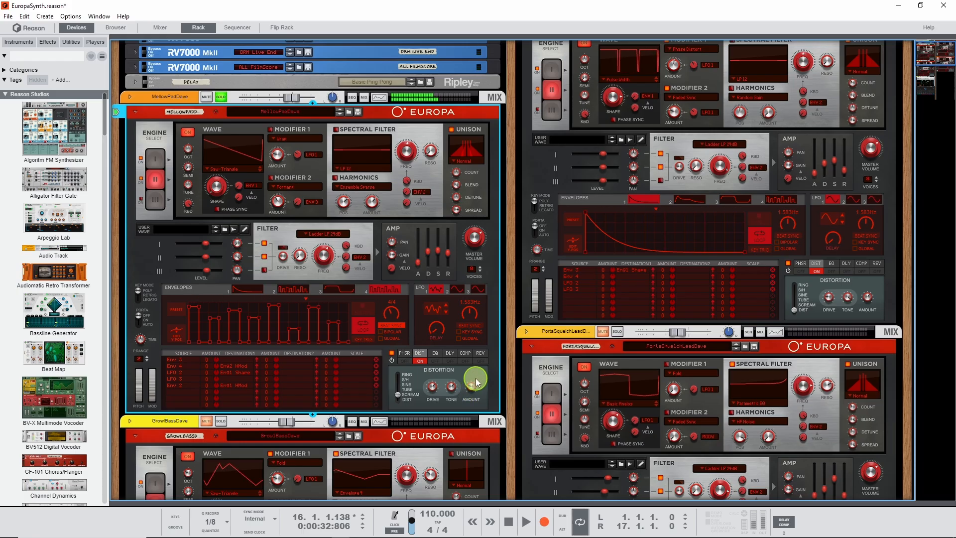
click(511, 526)
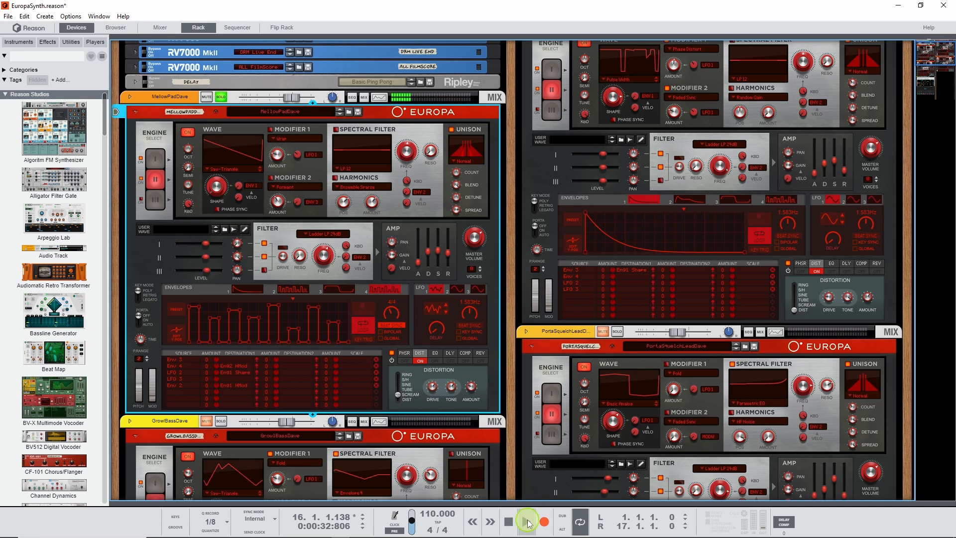
click(511, 526)
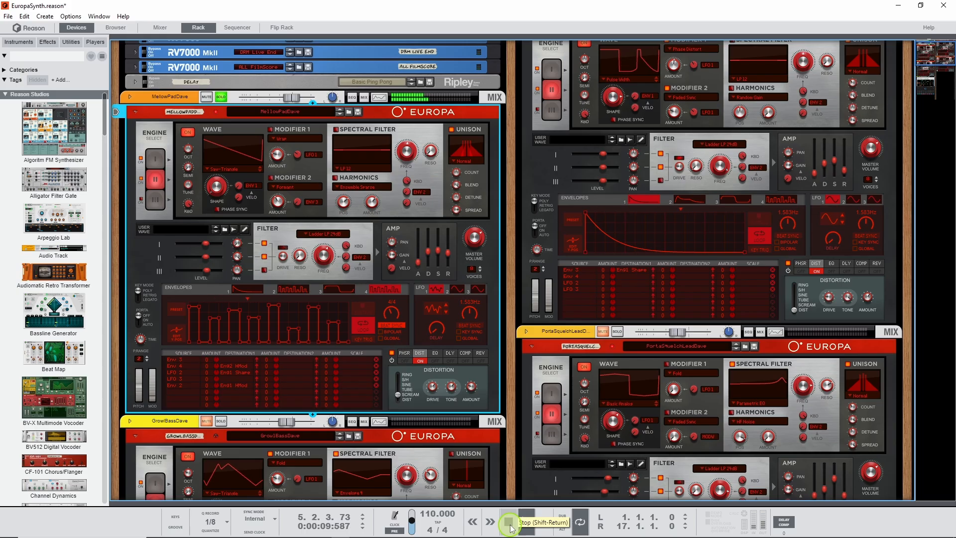
click(509, 525)
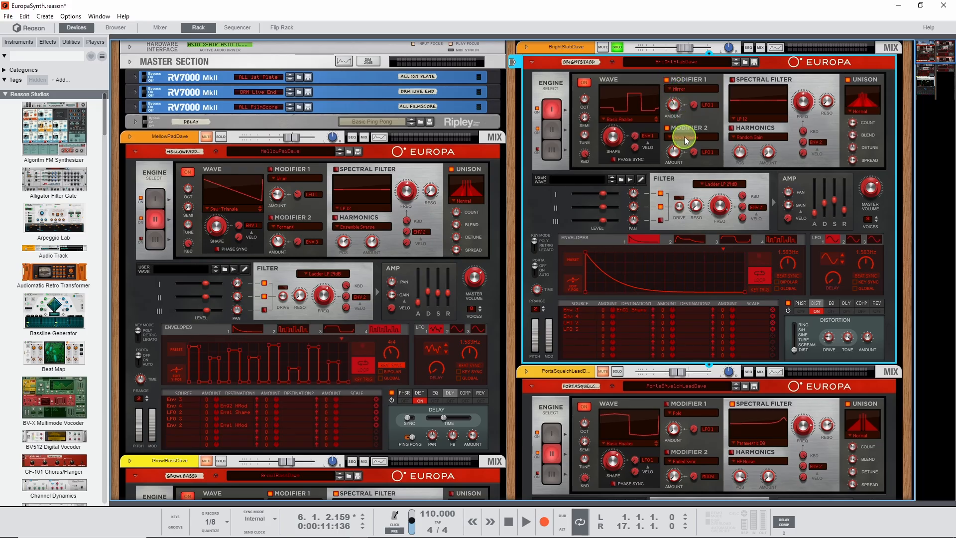
Check BrightStabDave's Modifier 1 and Modifier 2 amounts on engine 1 and engine 2, including engine 2's wave Shape
mouse_move(673, 103)
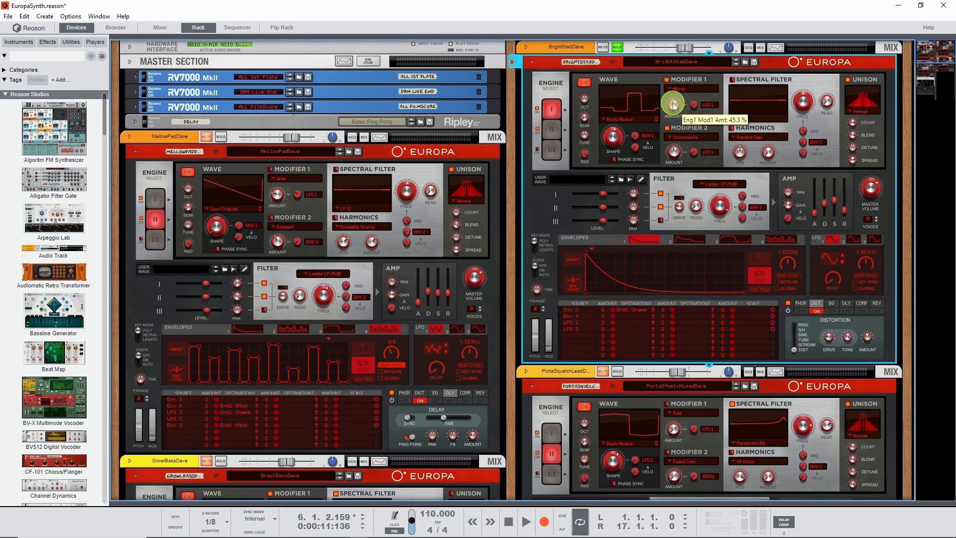
mouse_move(674, 150)
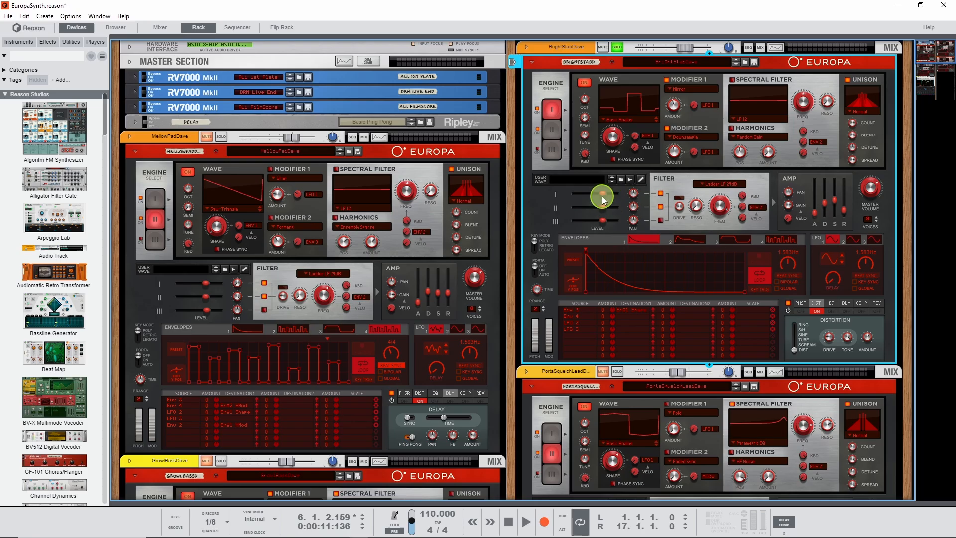
click(551, 131)
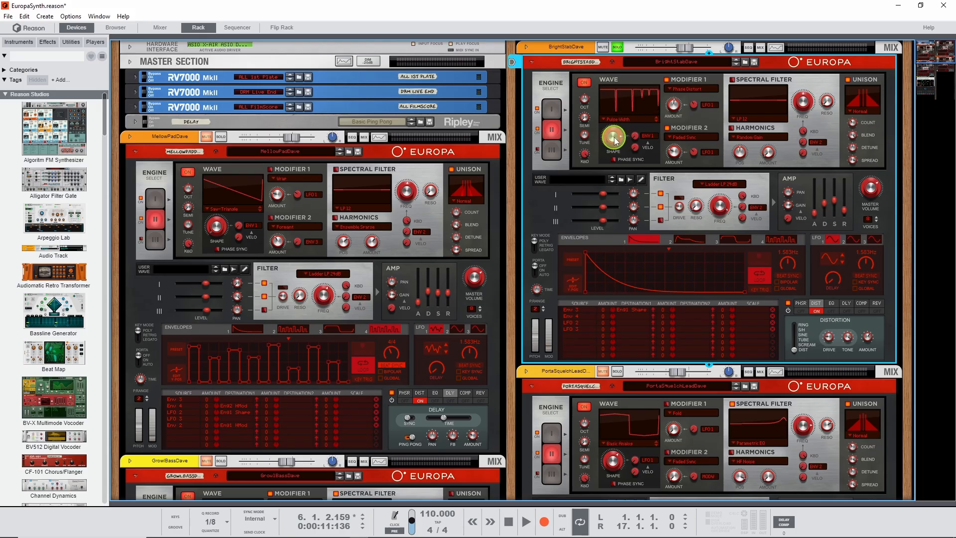
drag(612, 134, 614, 141)
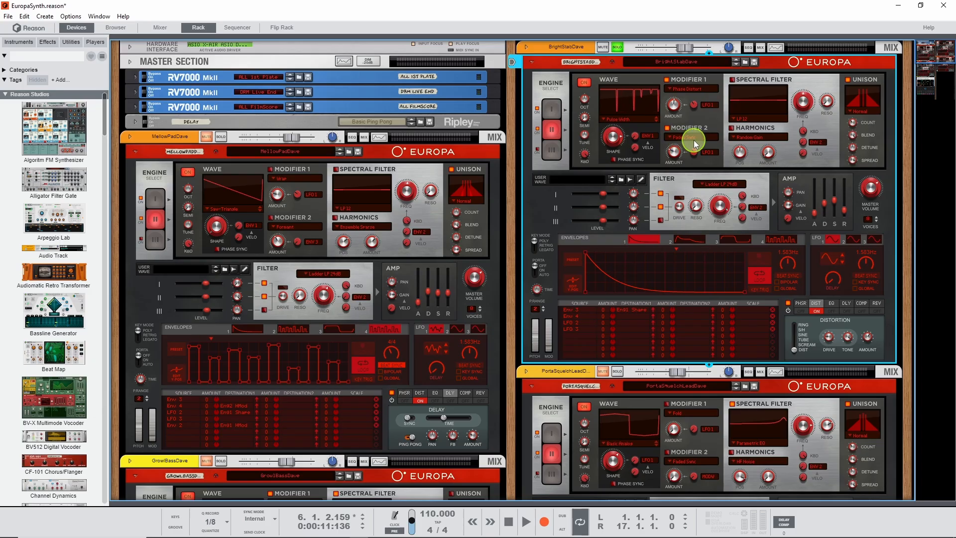
mouse_move(675, 105)
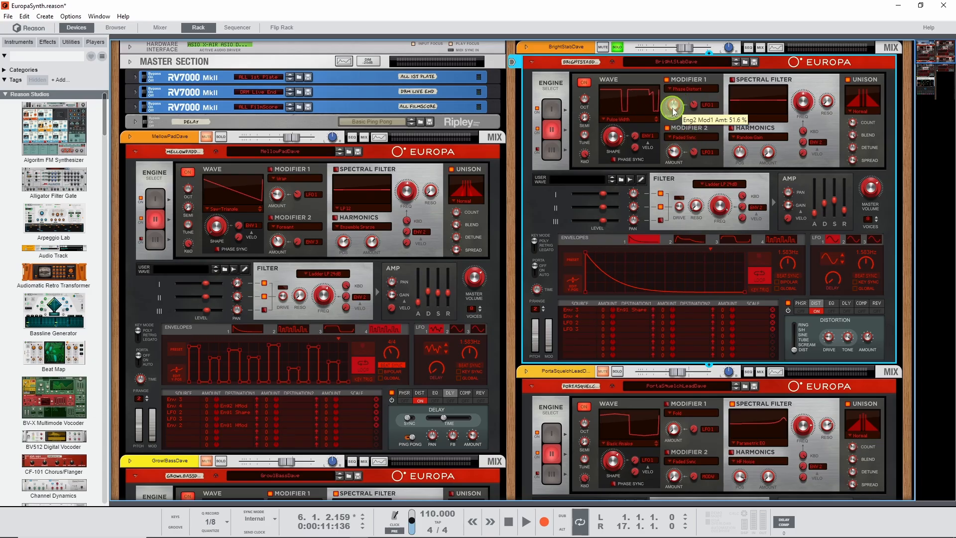
mouse_move(673, 155)
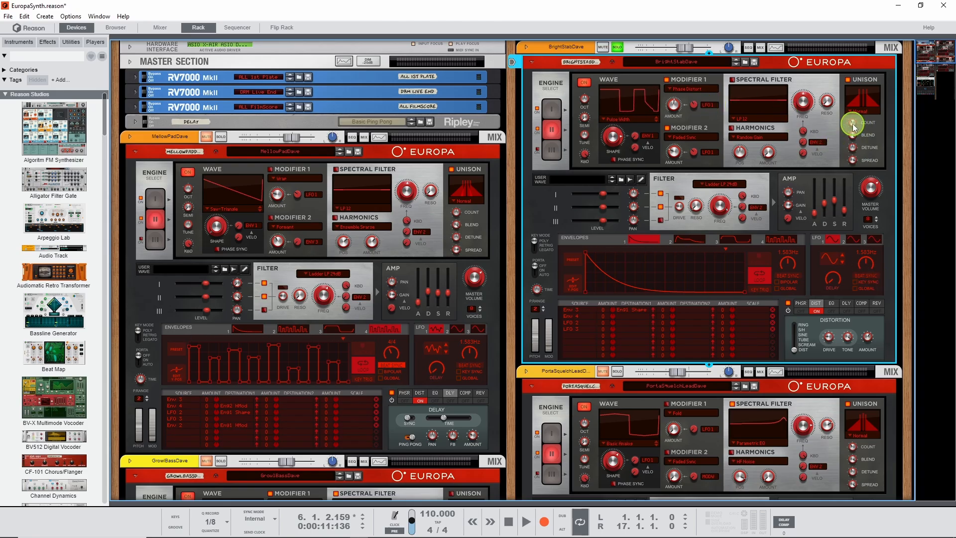
Inspect BrightStabDave's unison, pan, filter, amp envelope, master volume and Distortion settings
mouse_move(853, 126)
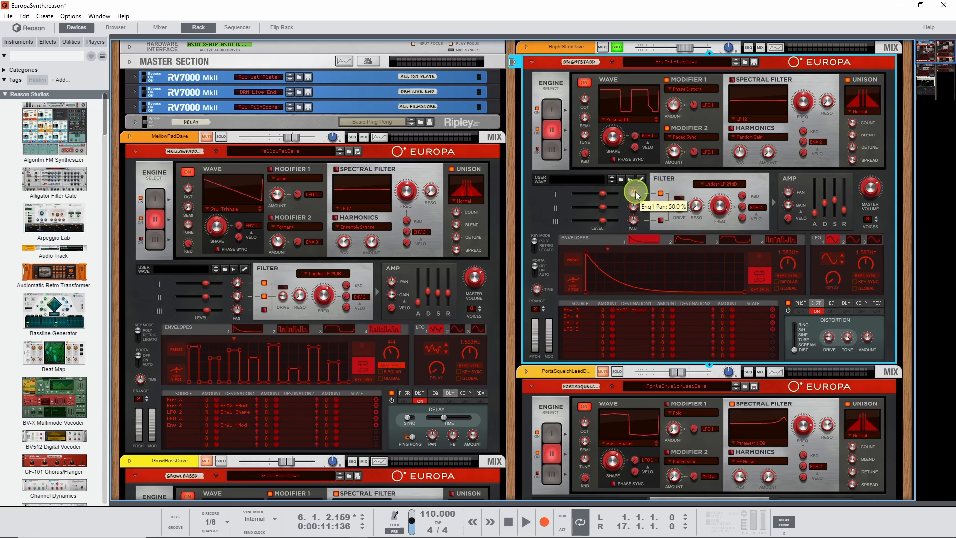
mouse_move(636, 209)
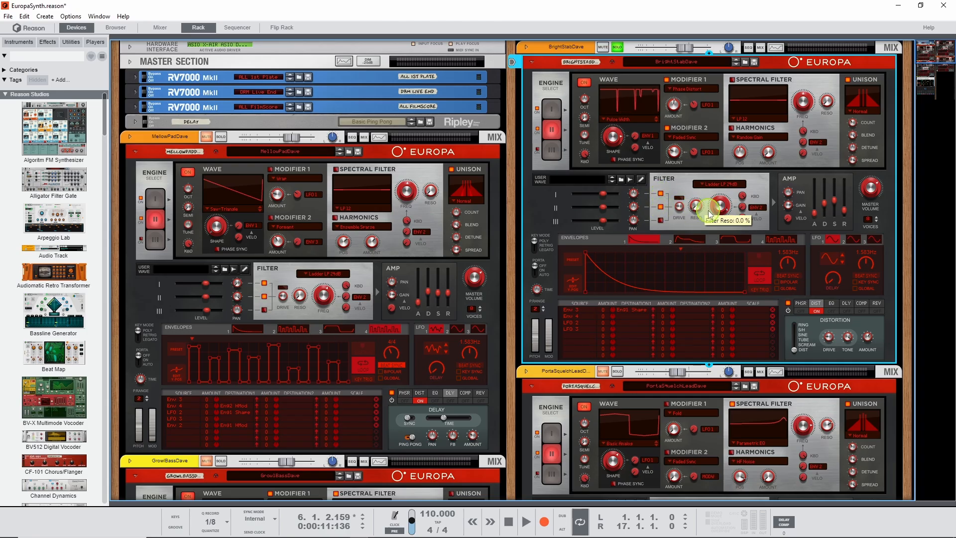
mouse_move(722, 209)
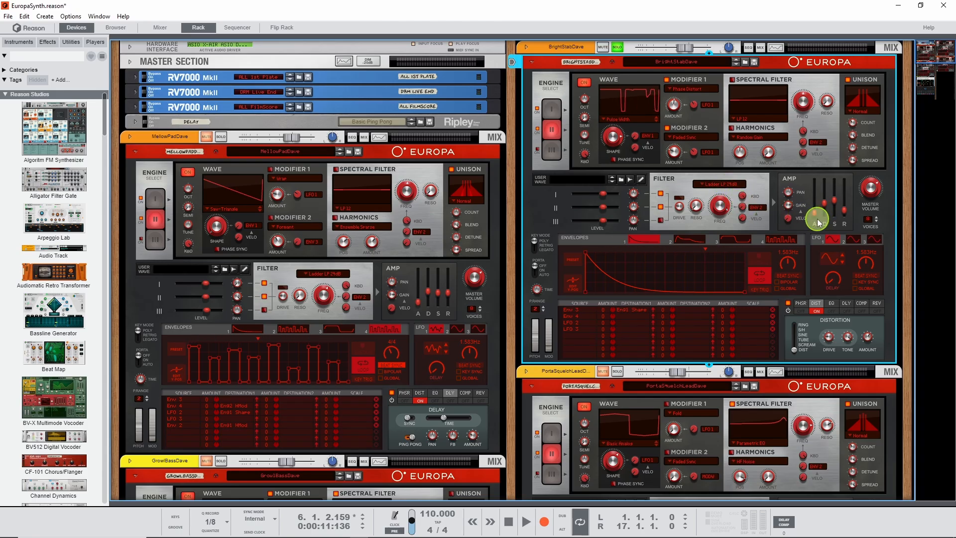
mouse_move(815, 215)
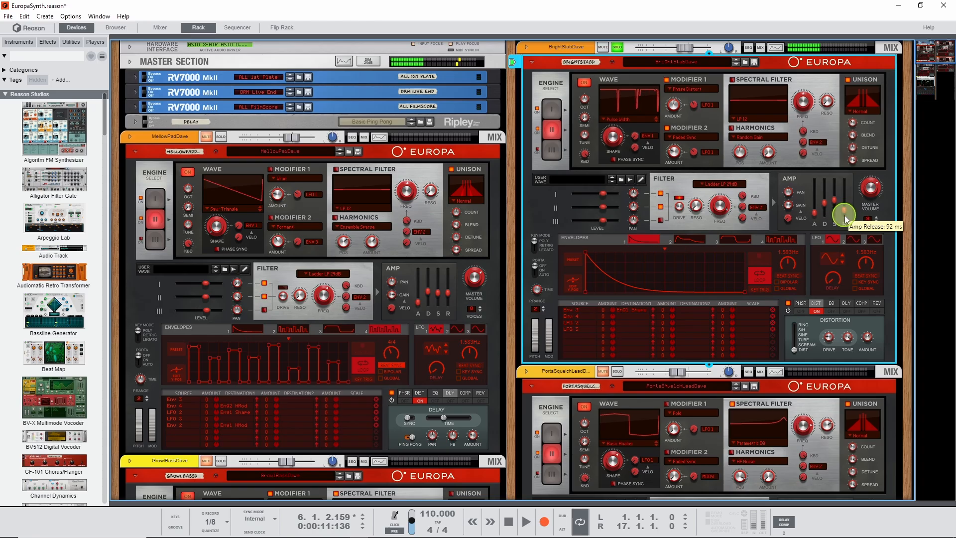
mouse_move(871, 192)
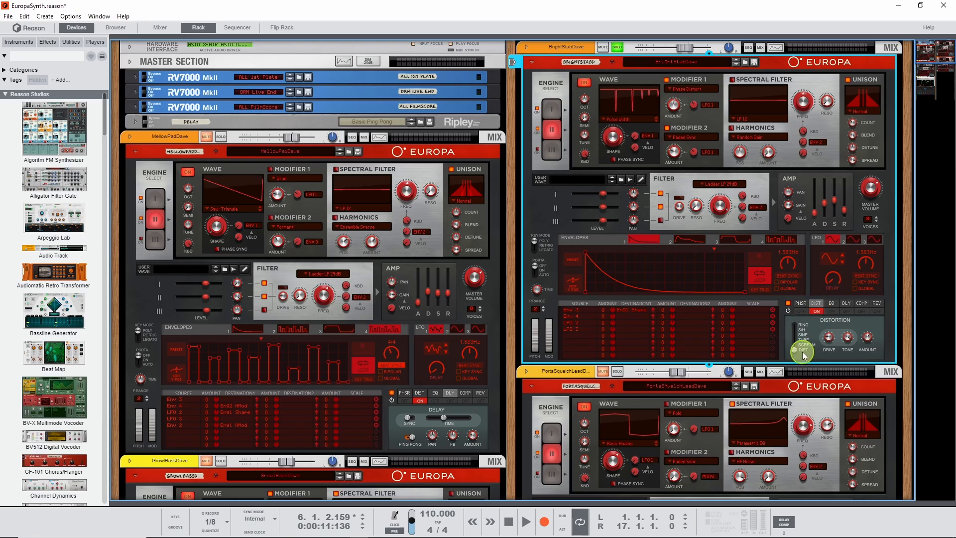
mouse_move(830, 337)
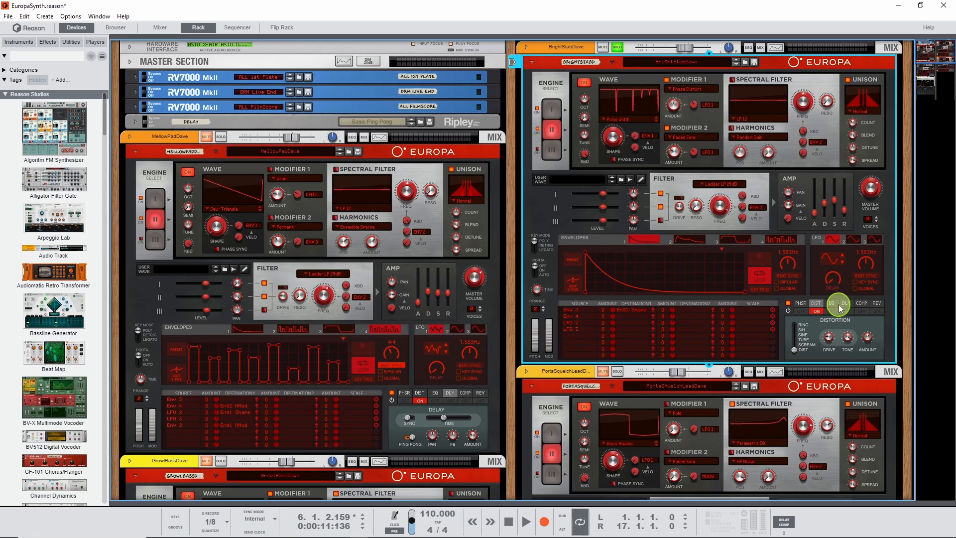
Play back the soloed BrightStabDave part briefly, stop it and turn the channel's solo off
click(754, 274)
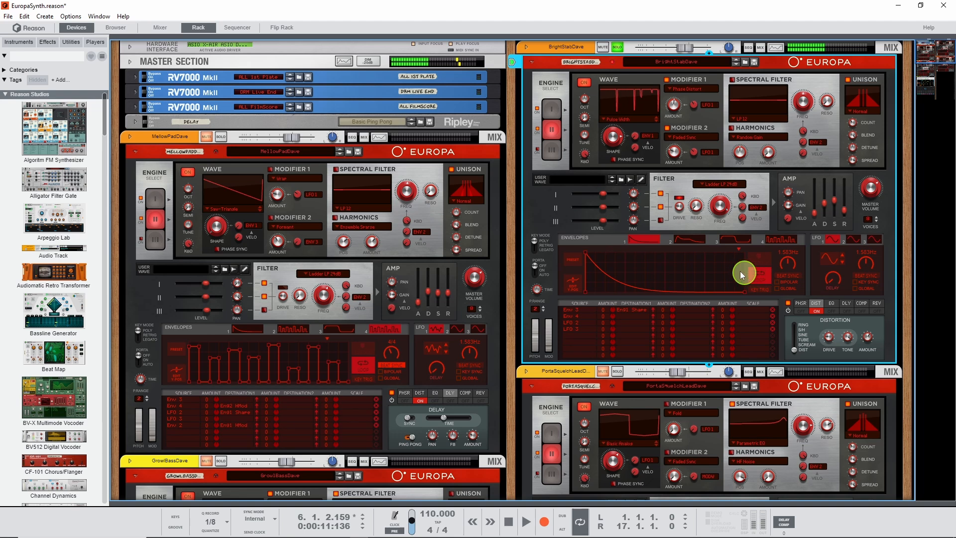
click(526, 523)
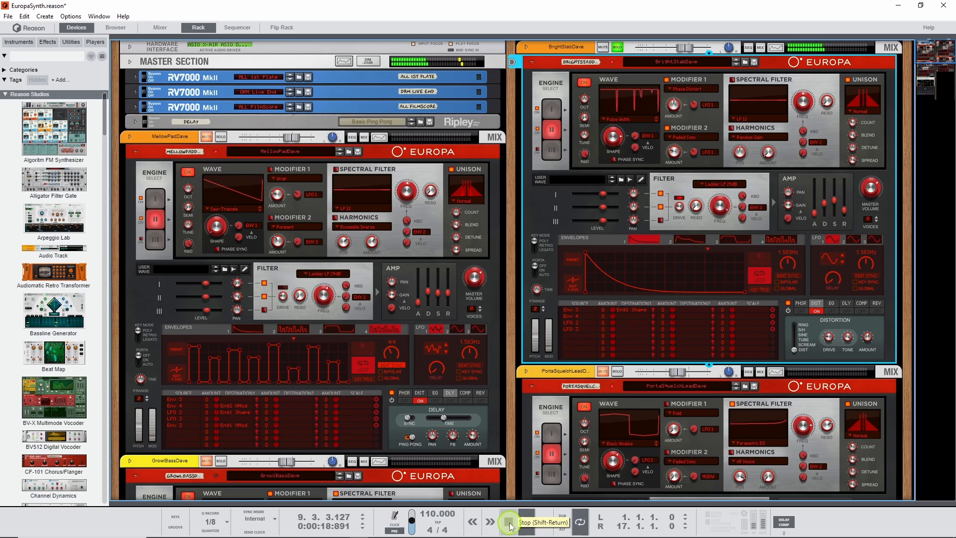
click(509, 523)
click(617, 48)
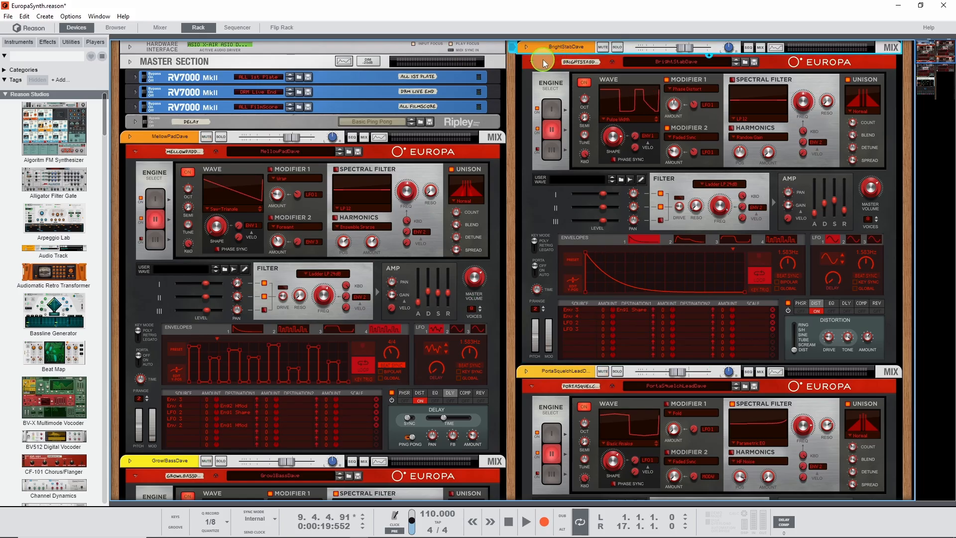
Solo the GrowlBassDave channel and select its Europa device
scroll(580, 209, down, 2)
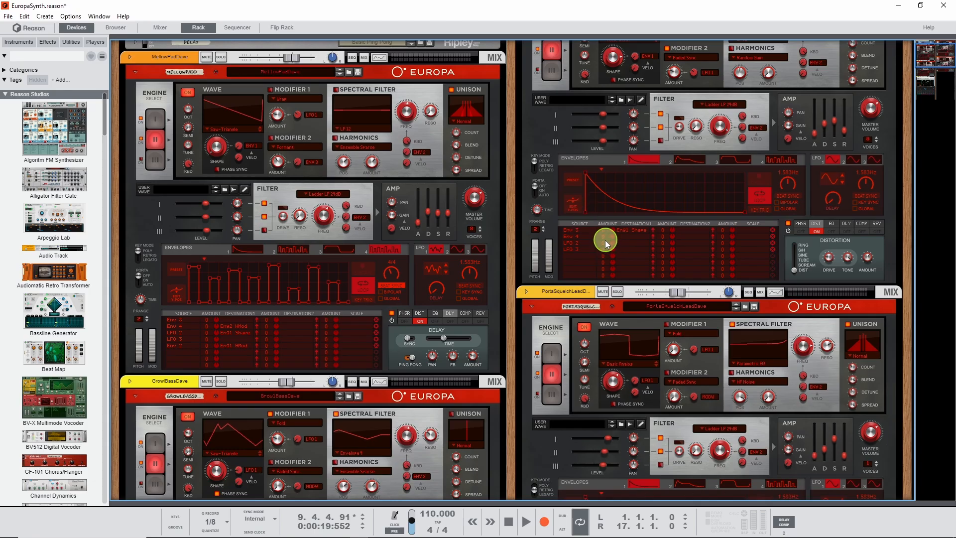
scroll(605, 240, down, 5)
scroll(315, 264, down, 3)
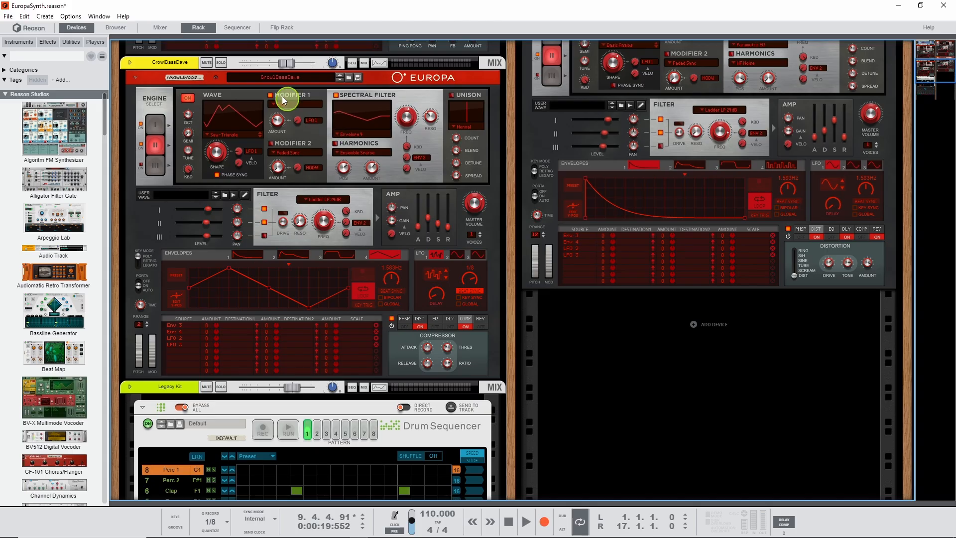
click(221, 63)
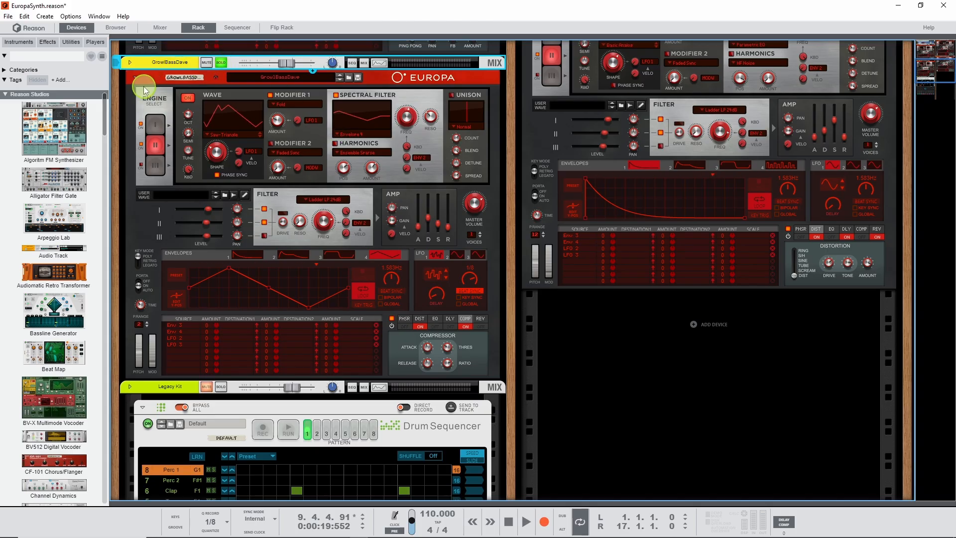
click(128, 78)
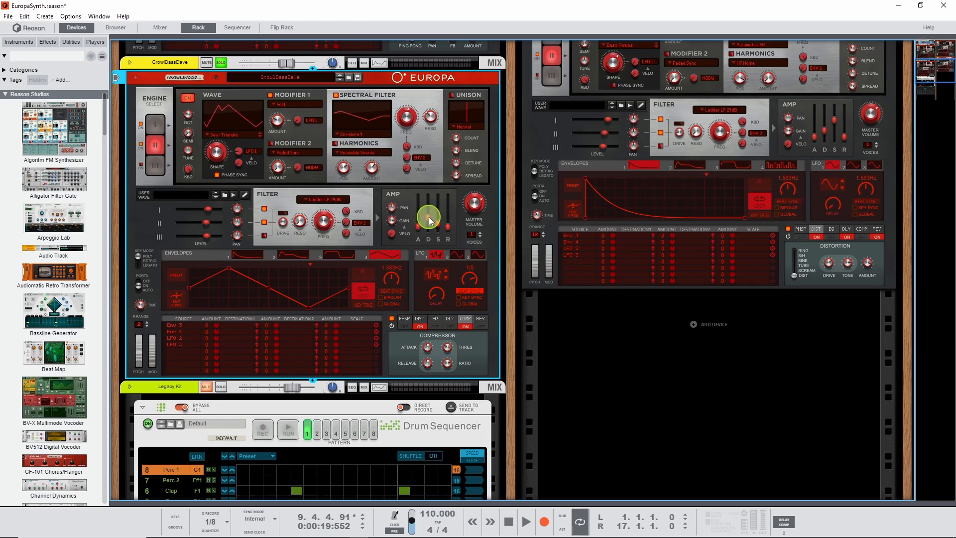
Check GrowlBassDave's amp Decay and display engine 1 to read its Shape, Modifier 1 amount and unison settings
mouse_move(428, 217)
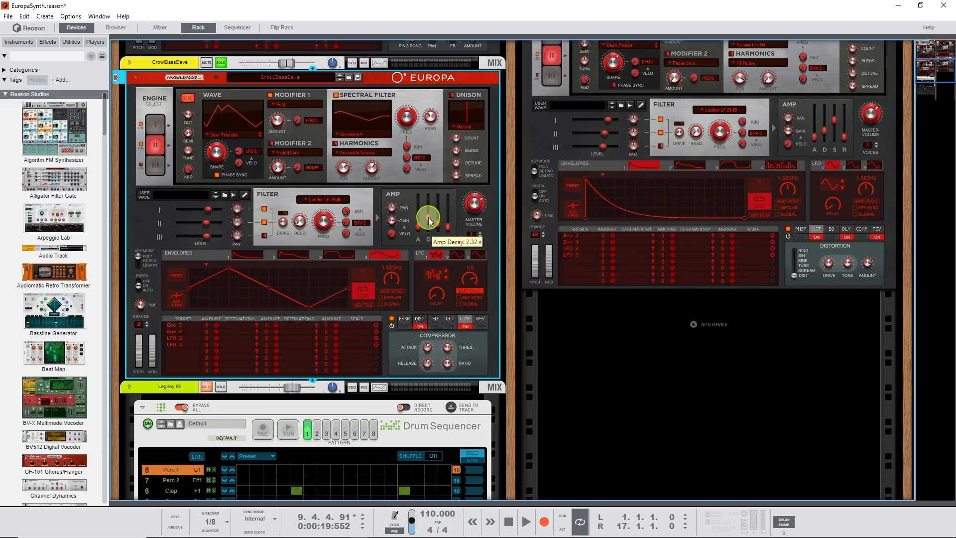
click(158, 128)
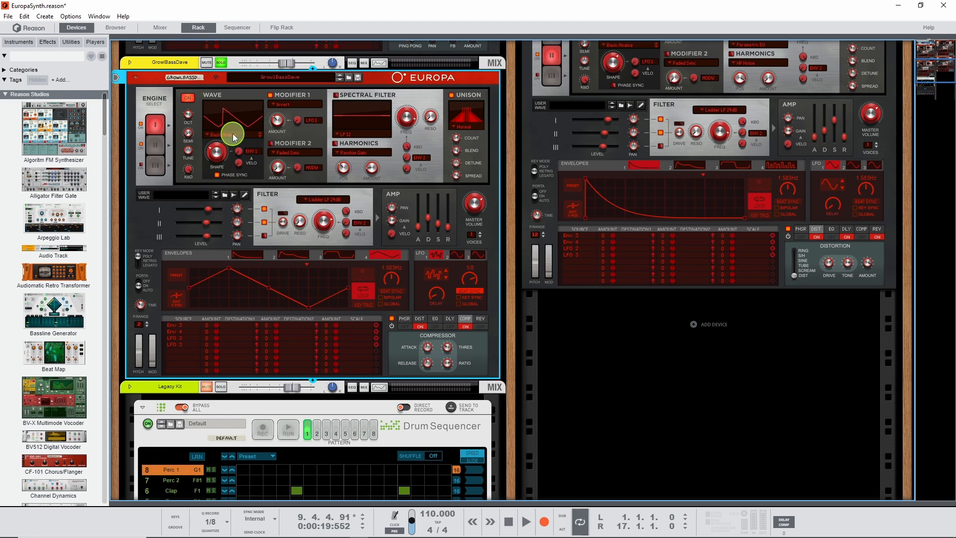
mouse_move(218, 156)
mouse_move(277, 122)
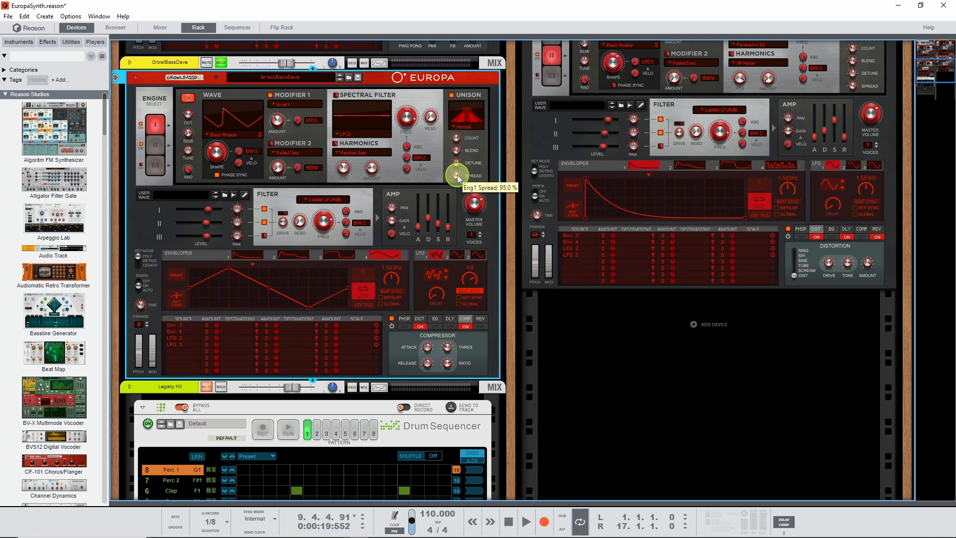
Display engine 2 of GrowlBassDave and check its octave, Shape and Modifier 1 amount
click(156, 148)
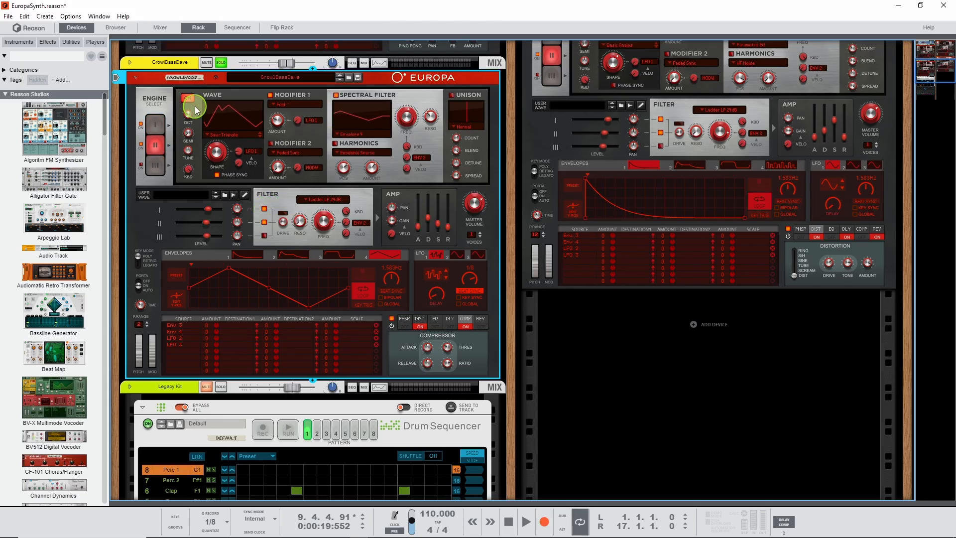
mouse_move(190, 117)
mouse_move(219, 155)
mouse_move(279, 123)
Switch GrowlBassDave's engine 2 off to hear engine 1 on its own, and switch engine 2 back on
click(157, 123)
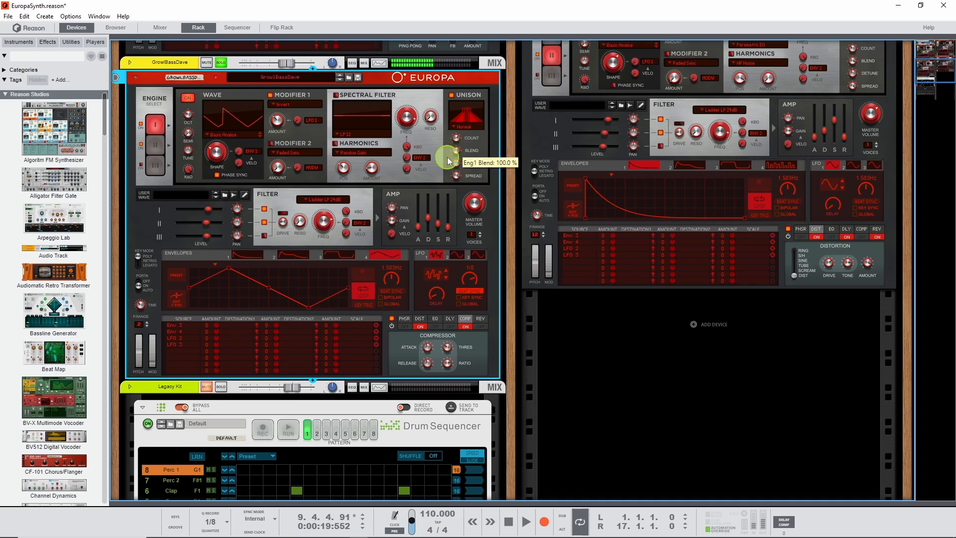
click(156, 145)
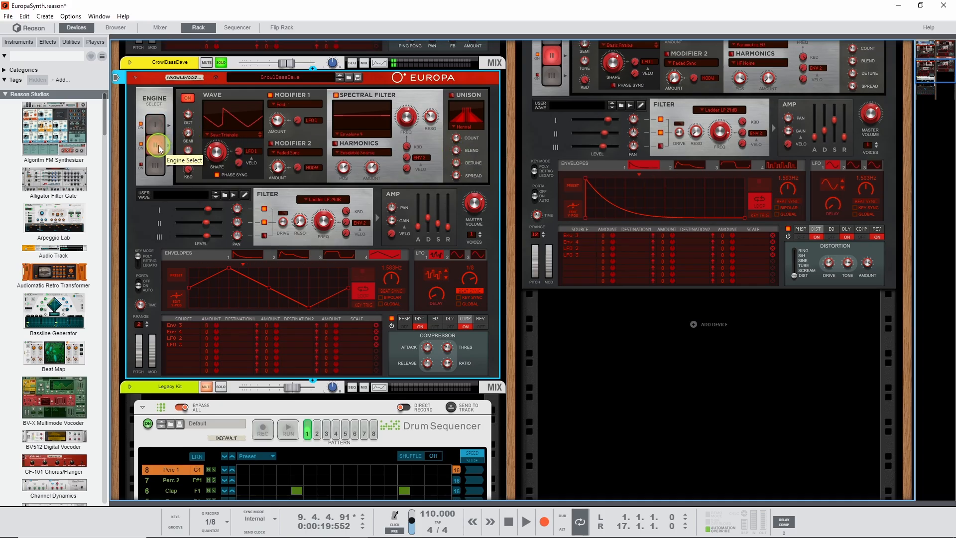
click(186, 100)
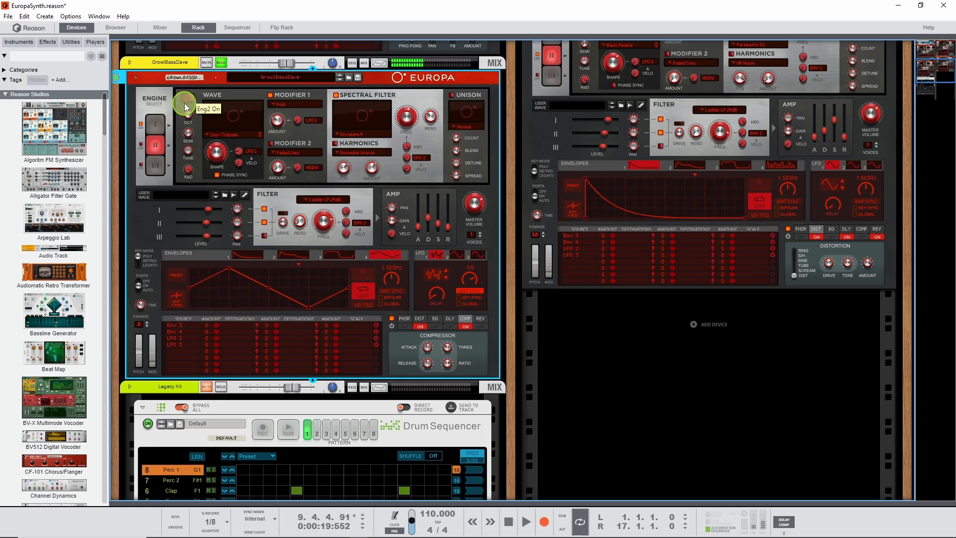
click(184, 103)
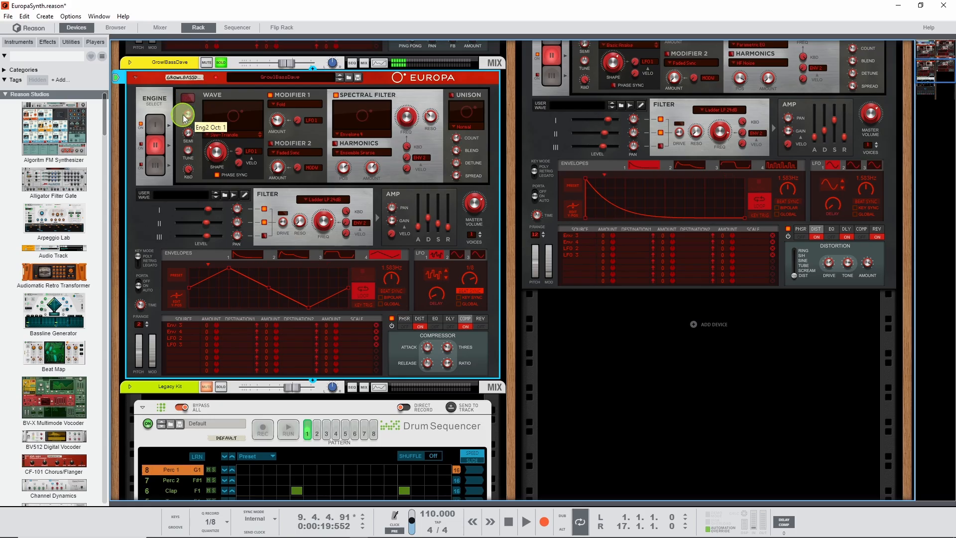
click(156, 125)
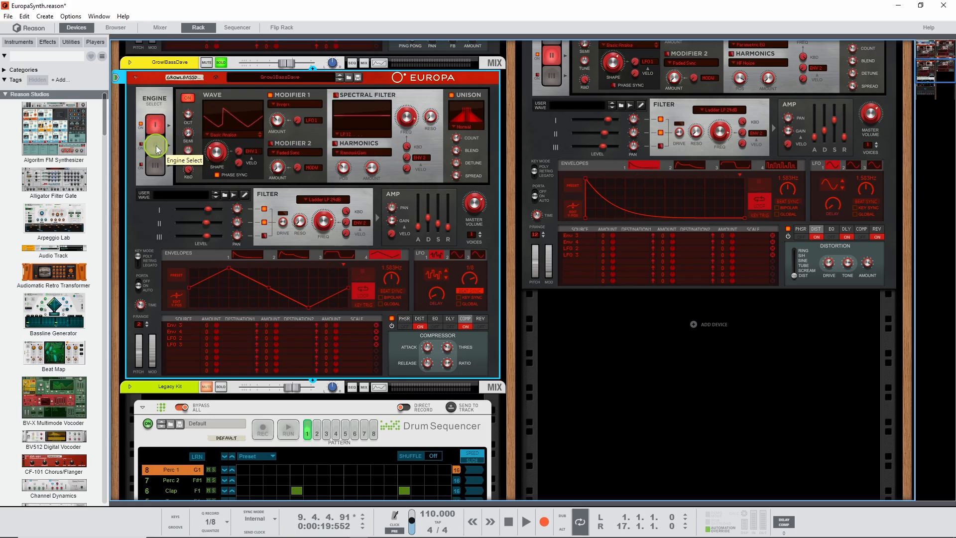
click(156, 145)
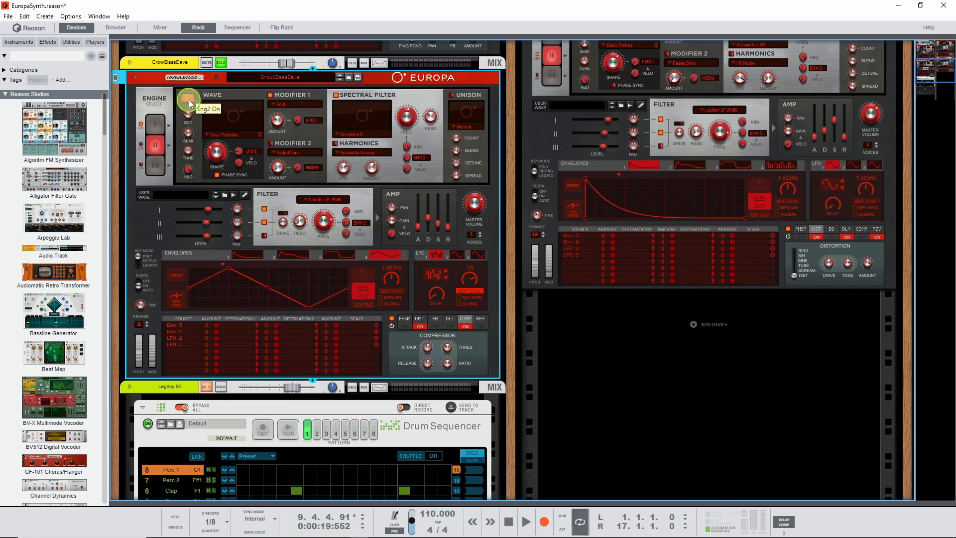
click(190, 99)
Switch GrowlBassDave's engine 1 off to hear engine 2 on its own, and switch engine 1 back on
click(156, 125)
click(191, 99)
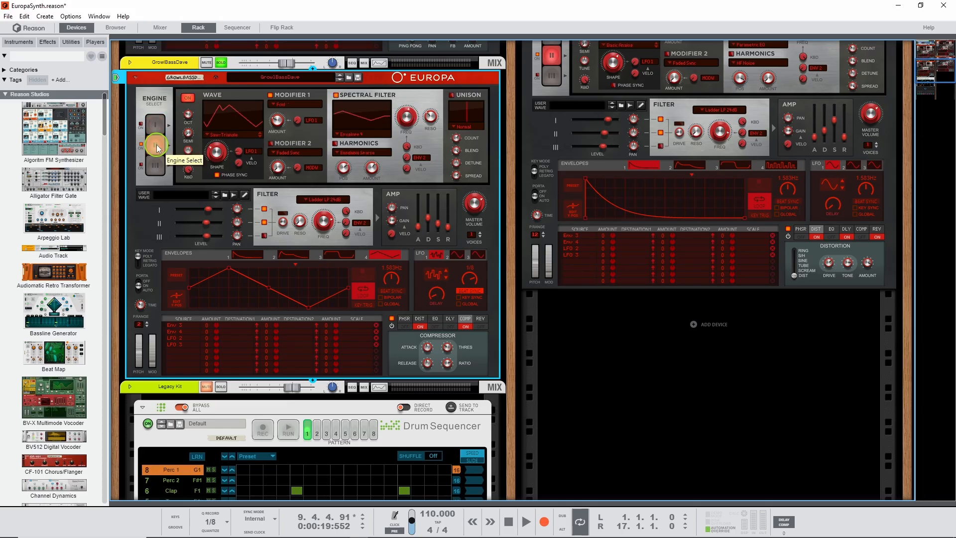
click(188, 99)
click(187, 100)
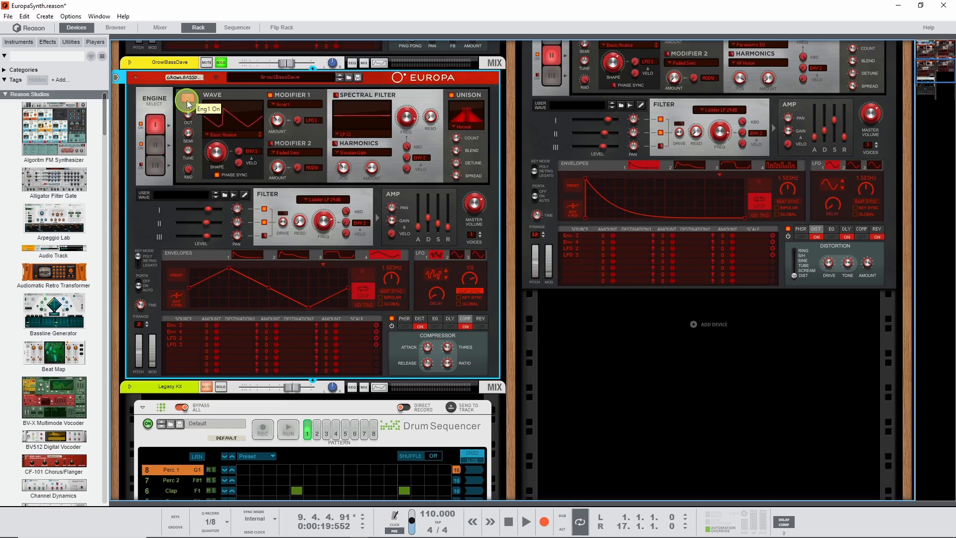
Check GrowlBassDave's Modifier 2, engine levels, filter Drive and amp envelope settings
click(290, 166)
click(207, 227)
mouse_move(206, 223)
mouse_move(282, 222)
mouse_move(416, 226)
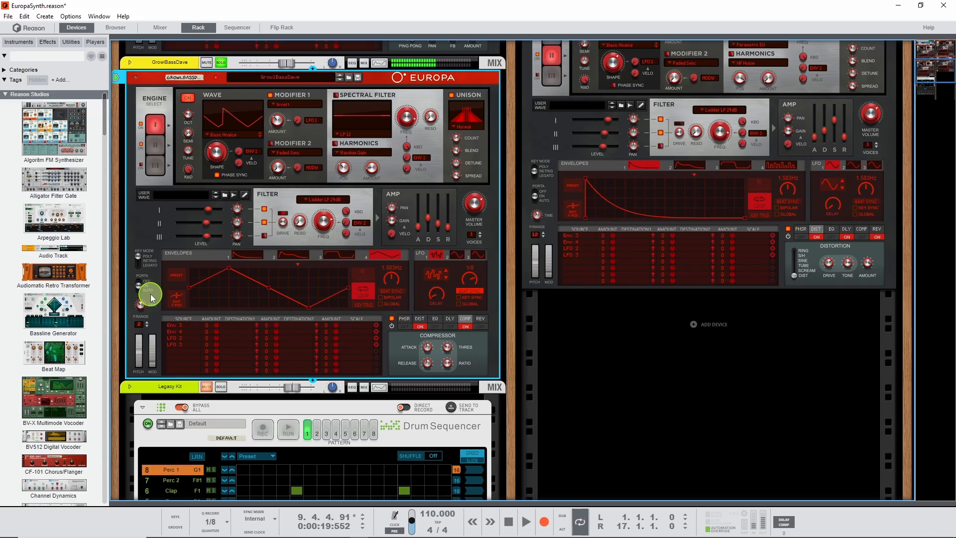
Check GrowlBassDave's key mode and display its Distortion effect settings
click(144, 259)
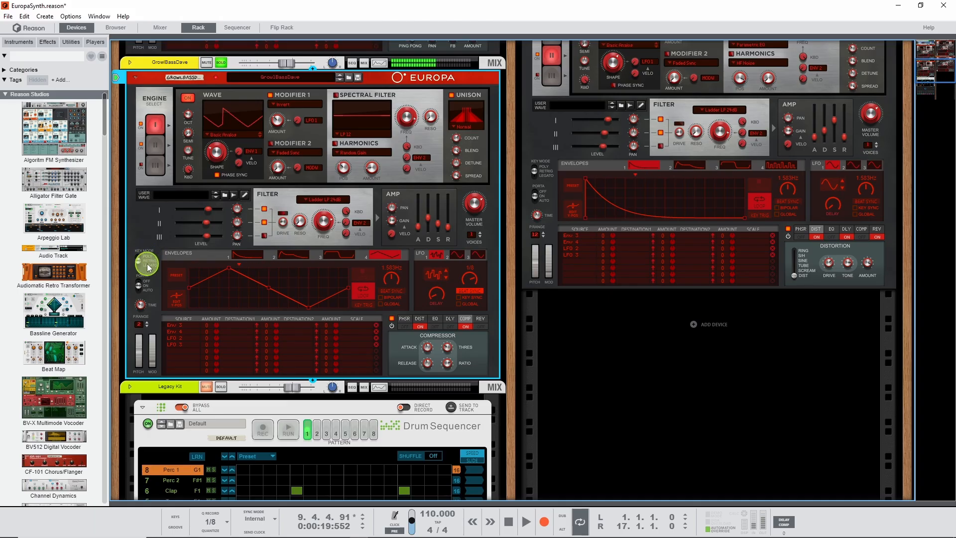
click(142, 257)
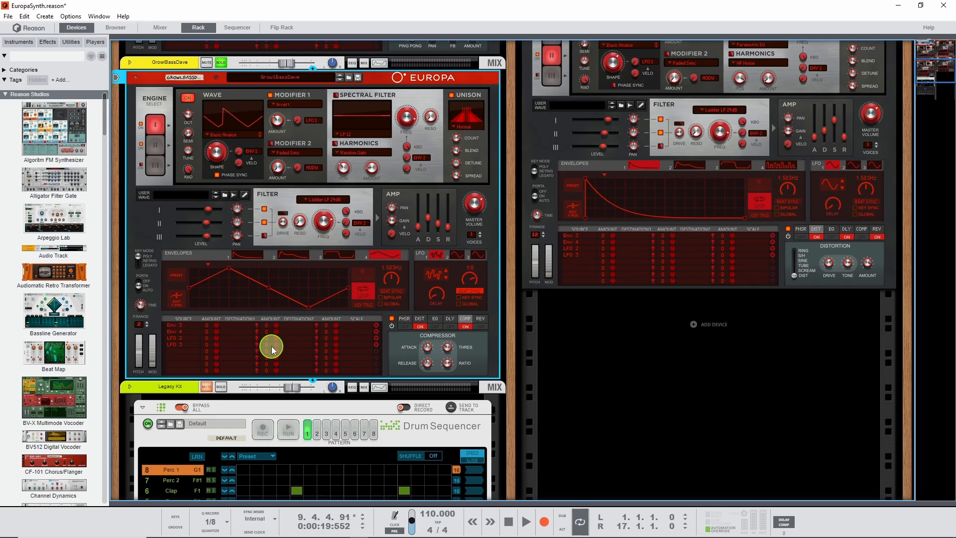
click(420, 319)
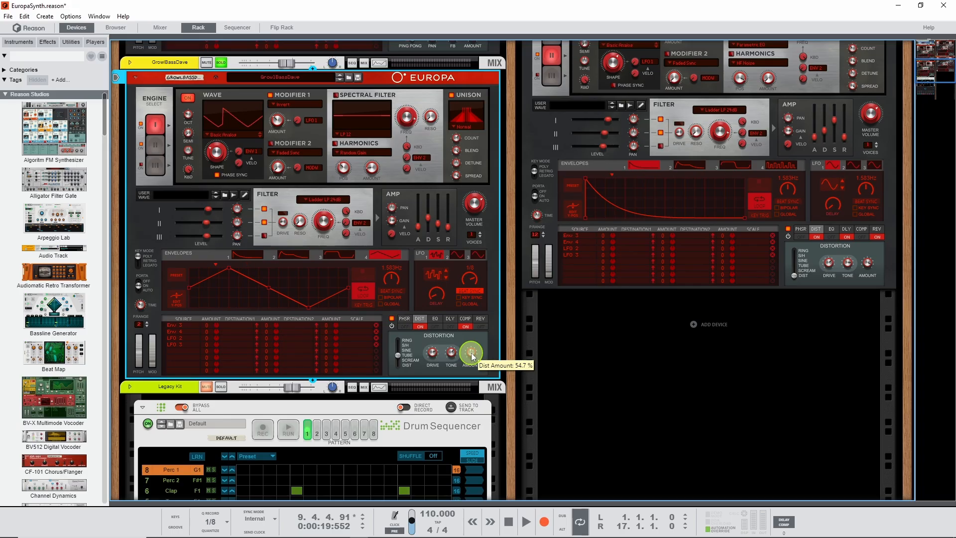
Display GrowlBassDave's Compressor effect and check its threshold, release and ratio settings
click(466, 319)
click(465, 326)
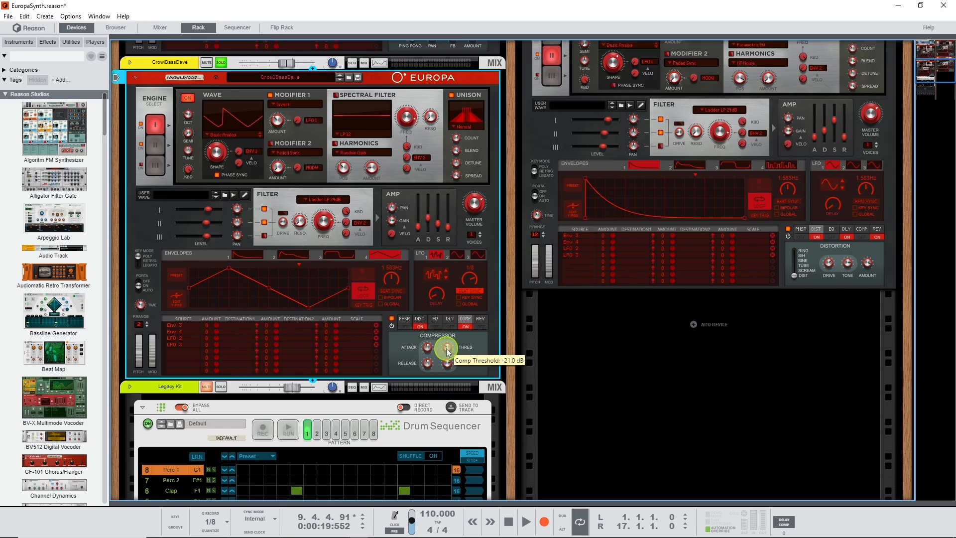
mouse_move(447, 348)
mouse_move(429, 364)
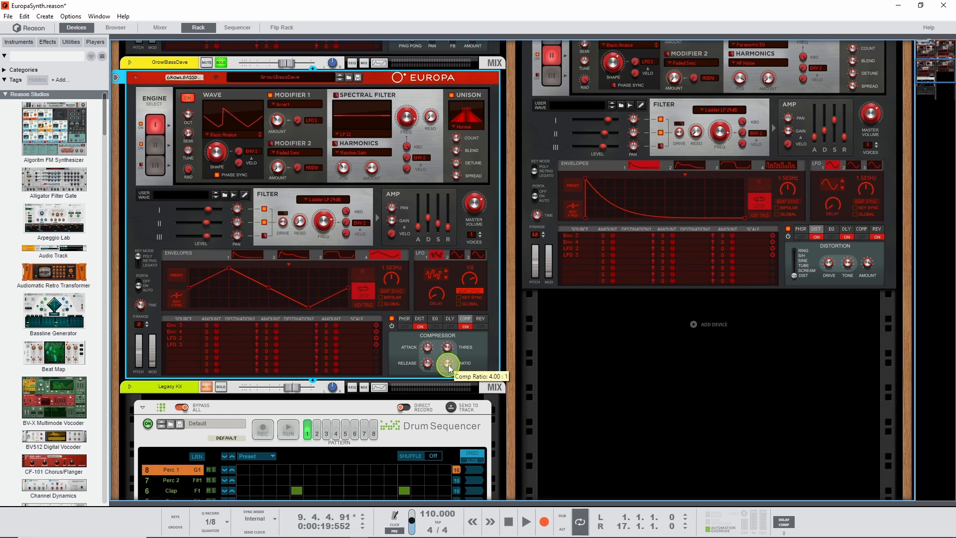
click(464, 327)
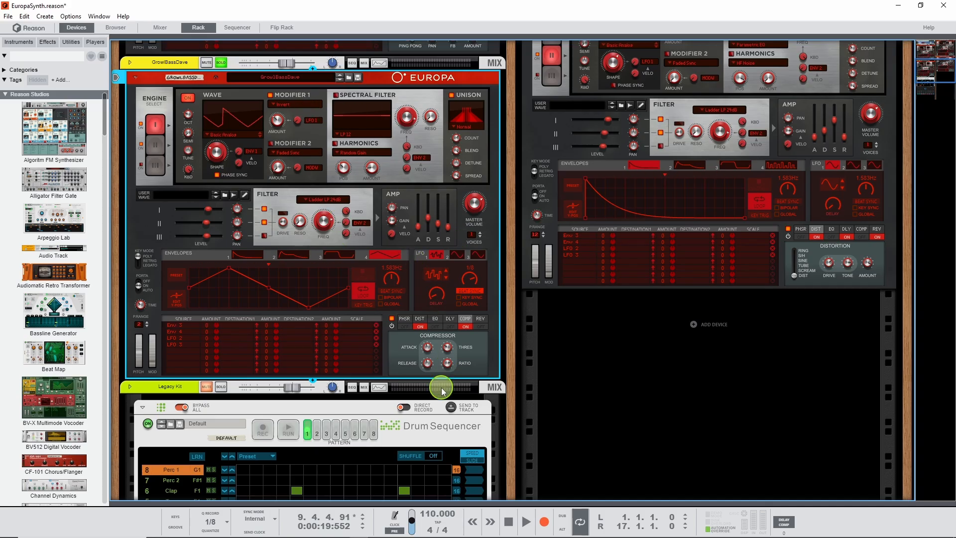
Play the soloed GrowlBassDave track, stop playback, and turn the track's solo off
click(527, 522)
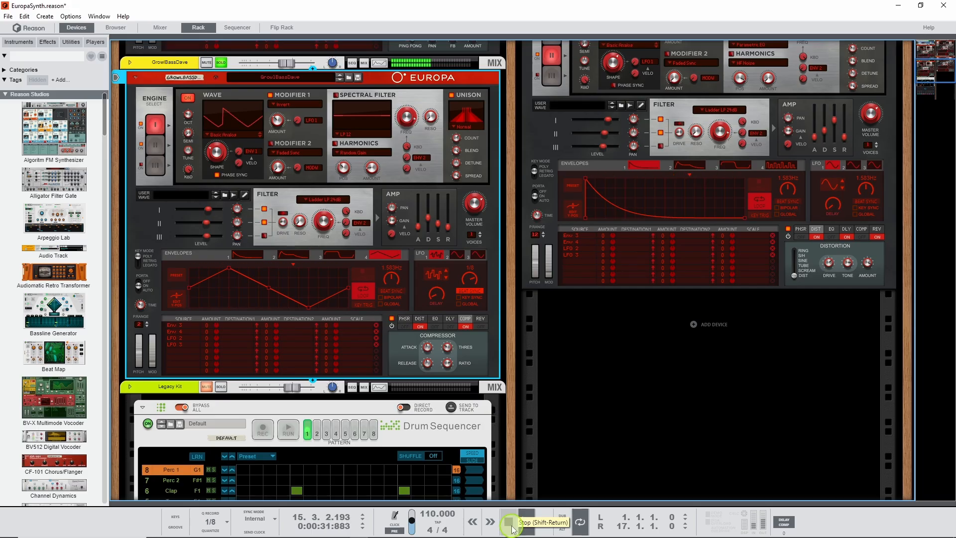
click(509, 522)
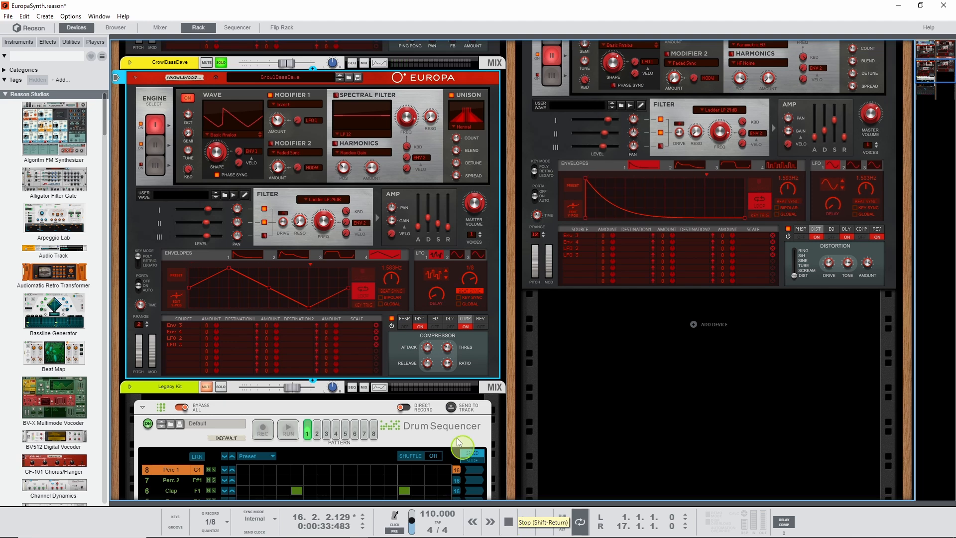
click(220, 63)
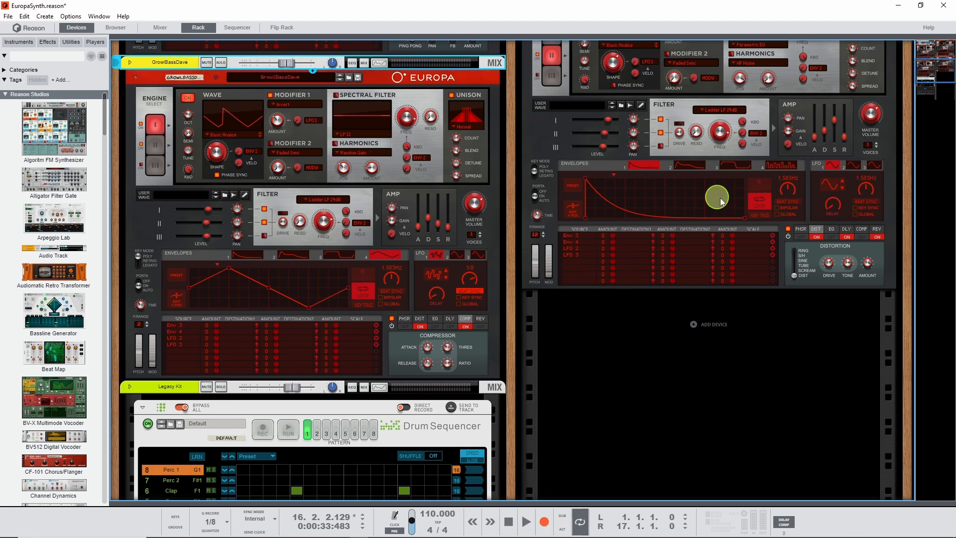
Select the PortaSquelchLeadDave Europa device and solo its mix channel
scroll(711, 214, up, 4)
scroll(706, 235, up, 1)
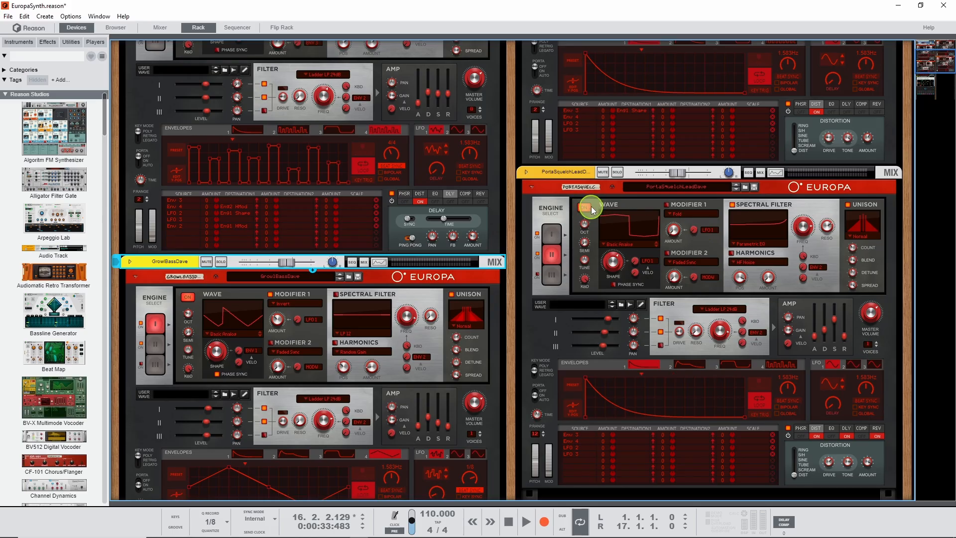
click(548, 192)
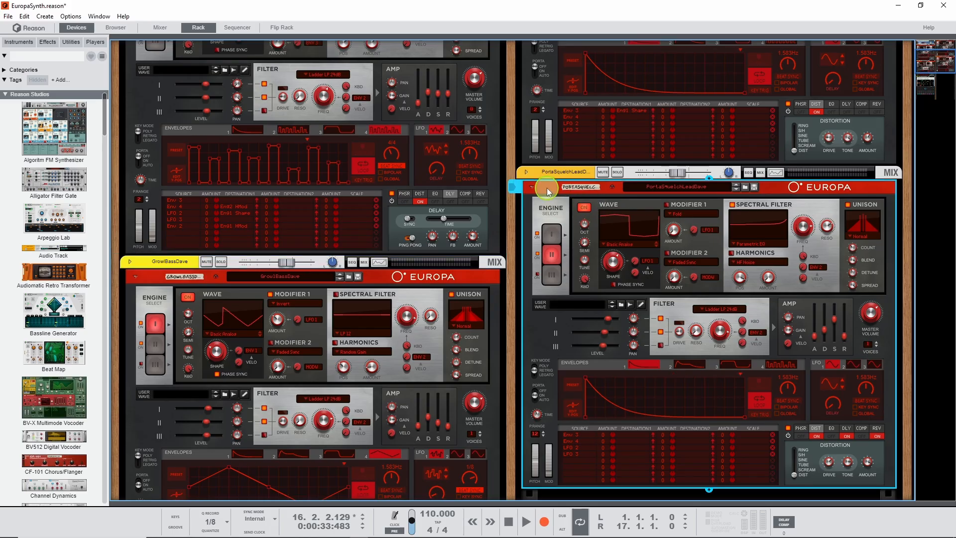
click(513, 187)
click(617, 173)
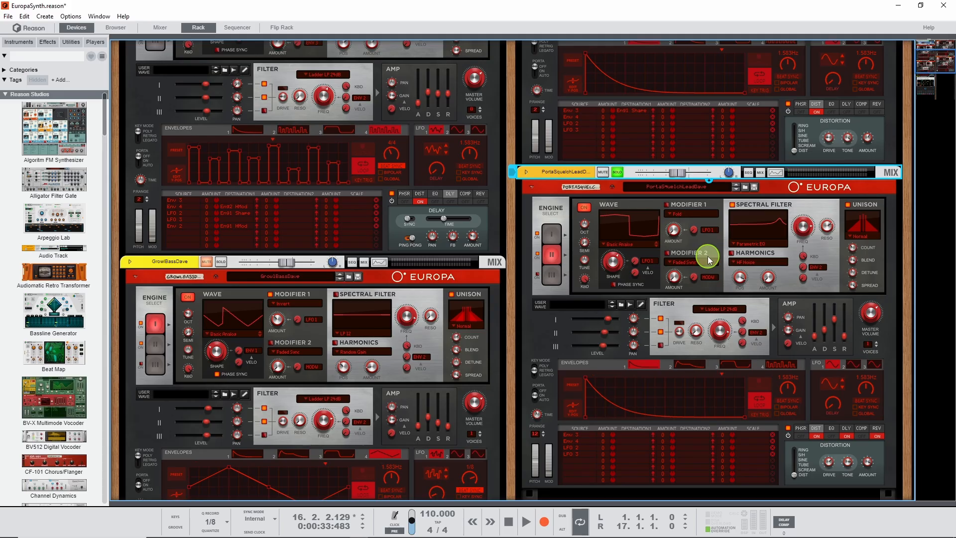
Display PortaSquelchLeadDave's engine 1 and check its wave Shape, Modifier 1 amount and Unison settings
scroll(707, 256, down, 5)
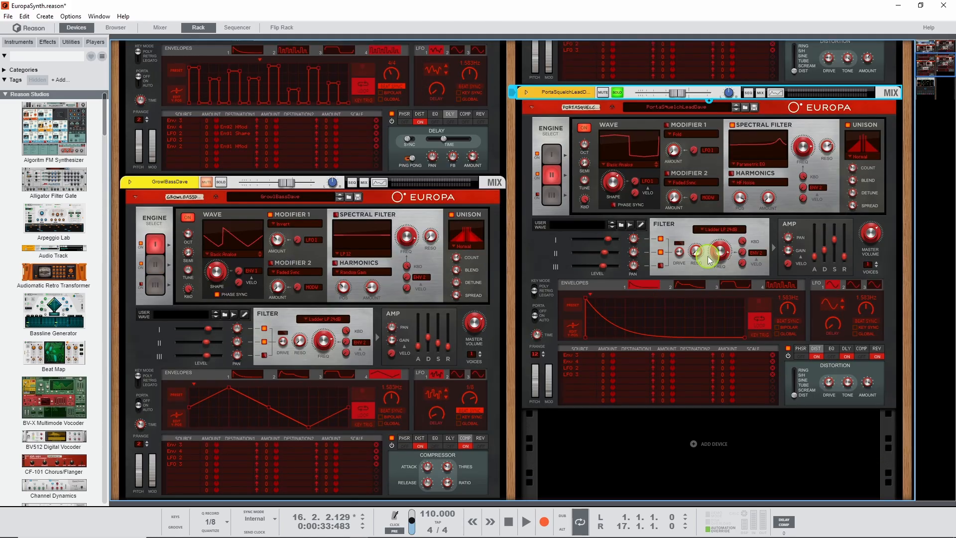
click(560, 154)
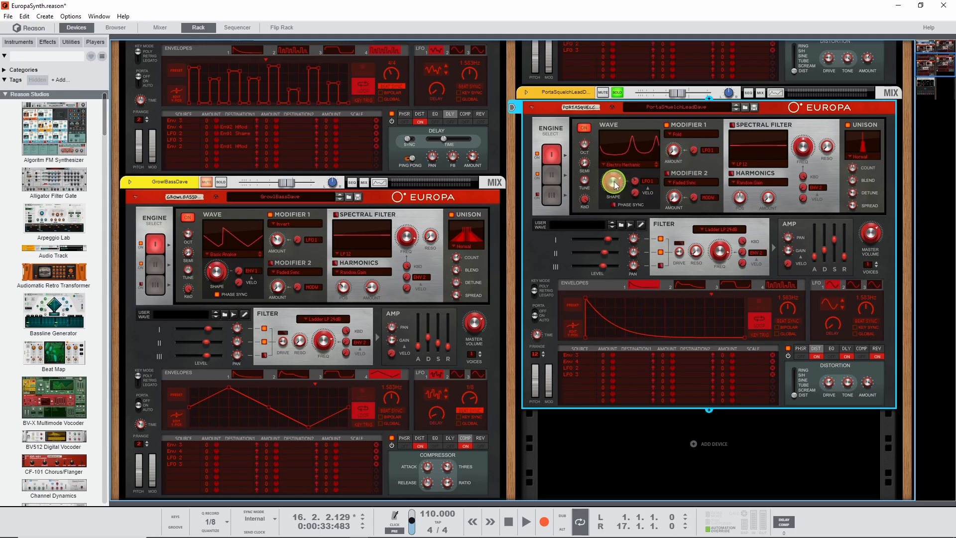
mouse_move(615, 185)
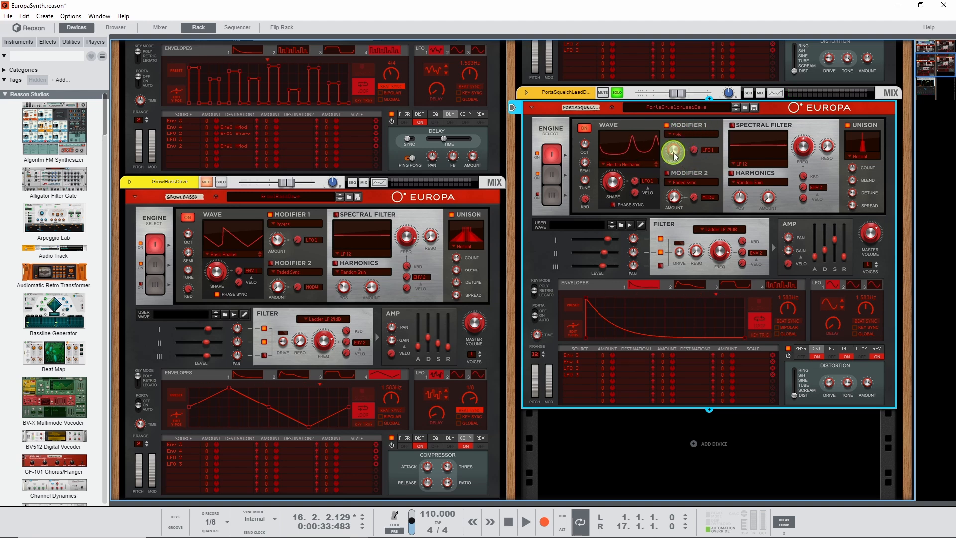
mouse_move(682, 156)
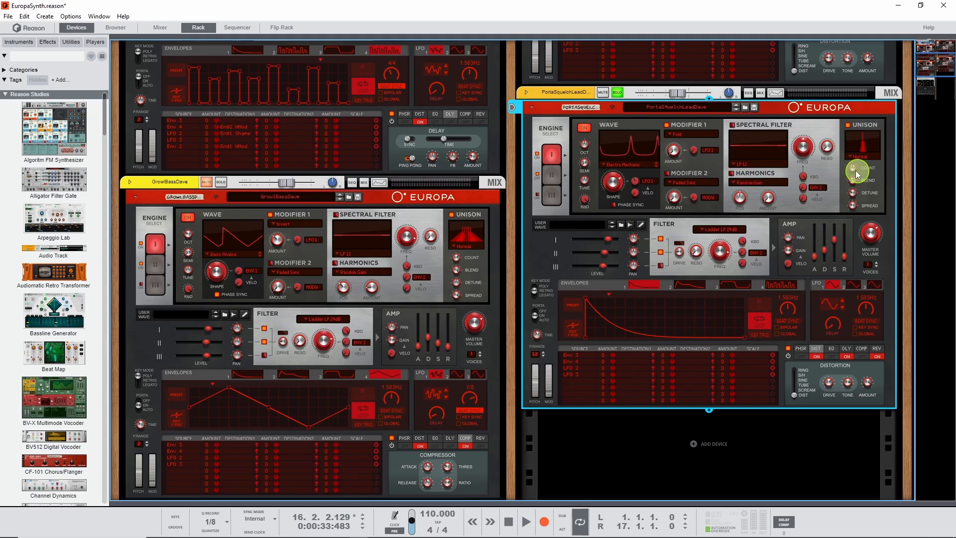
mouse_move(853, 172)
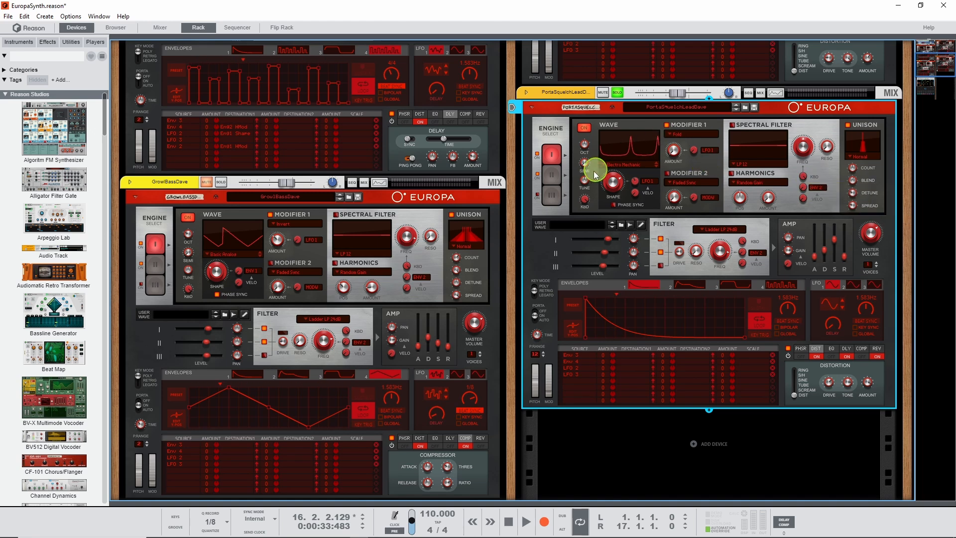
Display PortaSquelchLeadDave's engine 2 and check its octave, Spectral Filter frequency and Unison settings
click(551, 176)
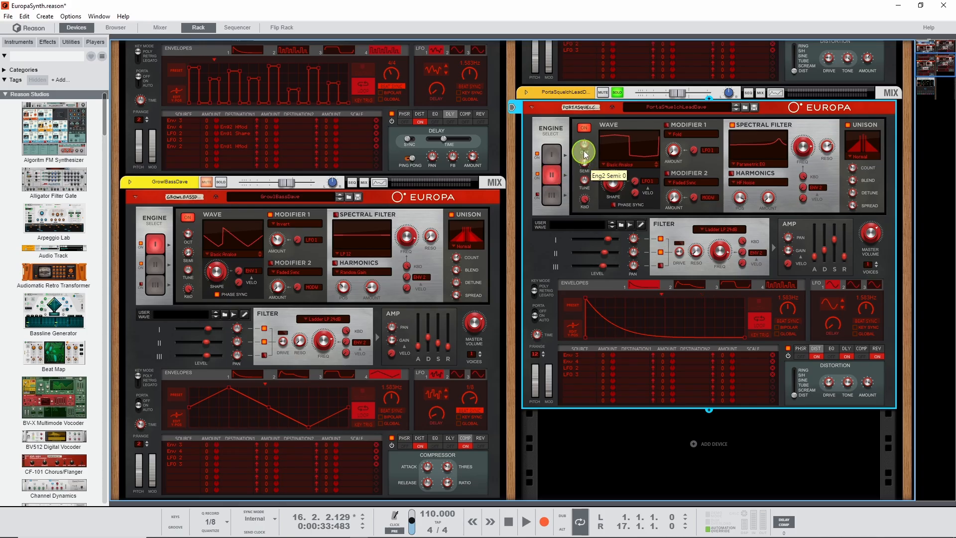
mouse_move(585, 145)
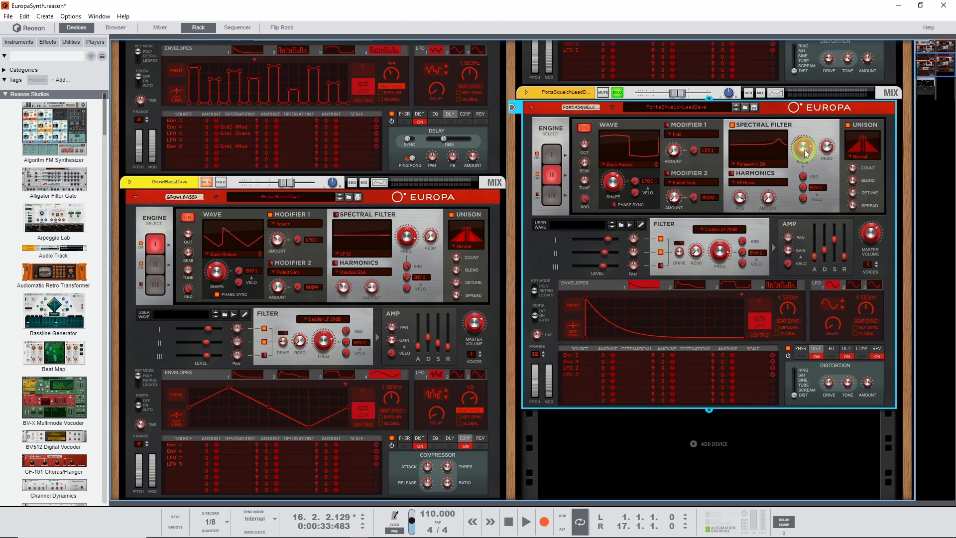
mouse_move(805, 152)
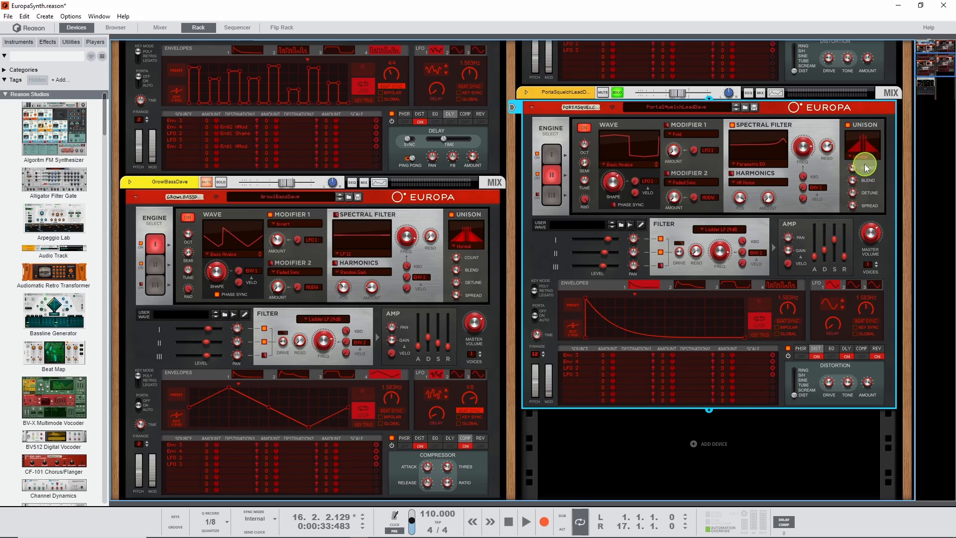
mouse_move(854, 182)
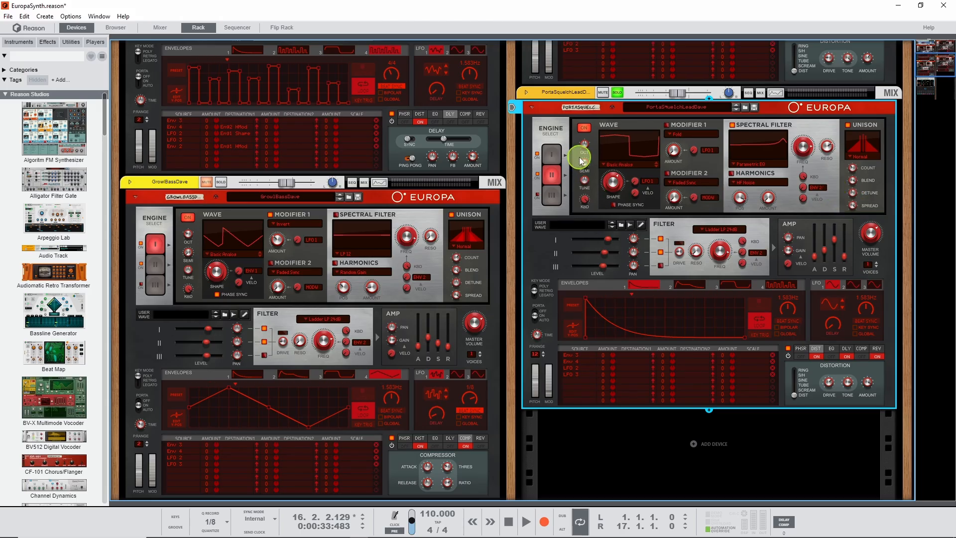
Check PortaSquelchLeadDave's amp envelope, master volume, engine 1 shape modulation amount, portamento time and Distortion settings, ending on engine 2
click(551, 152)
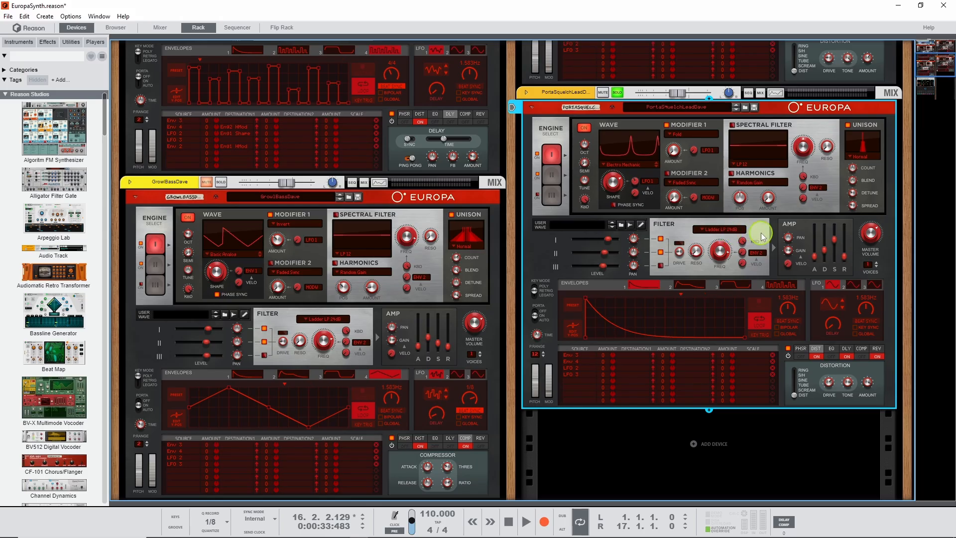
mouse_move(814, 256)
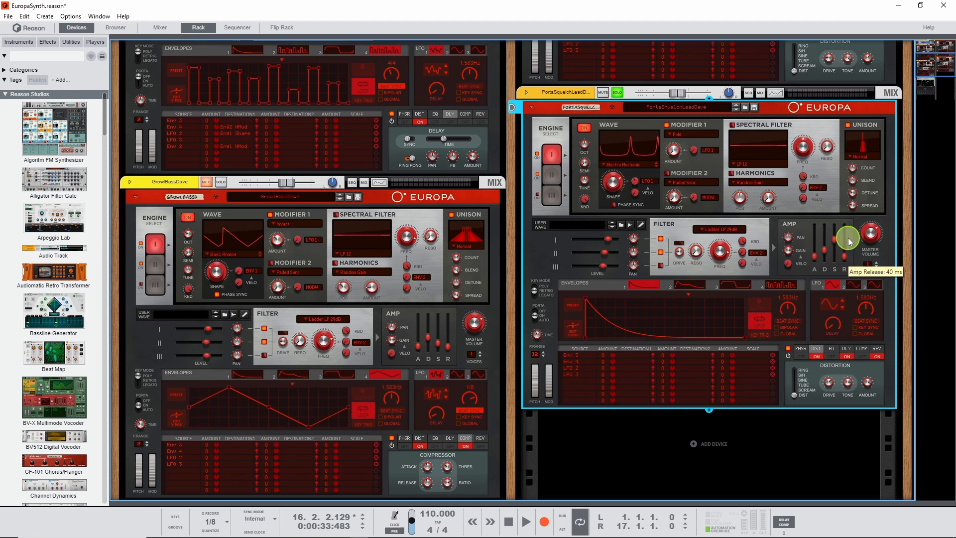
mouse_move(872, 233)
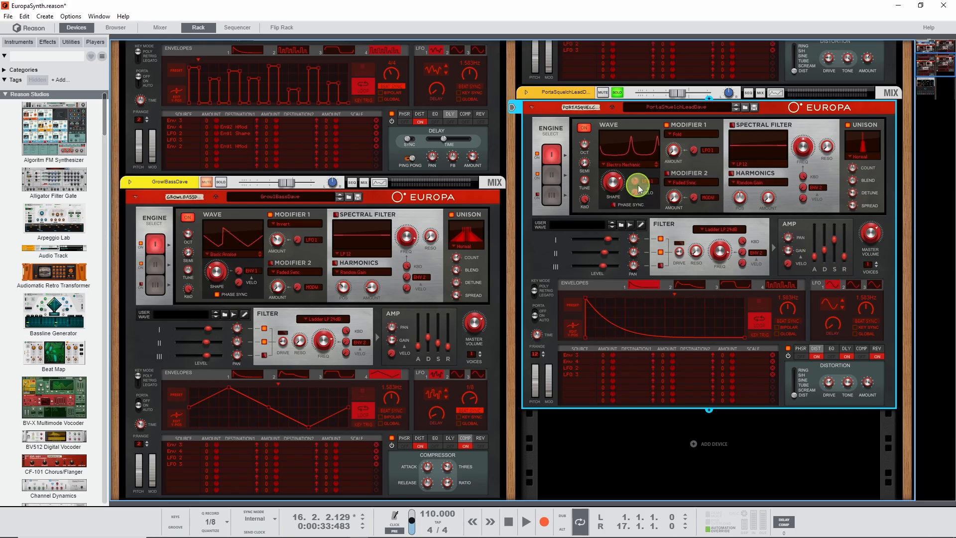
mouse_move(634, 181)
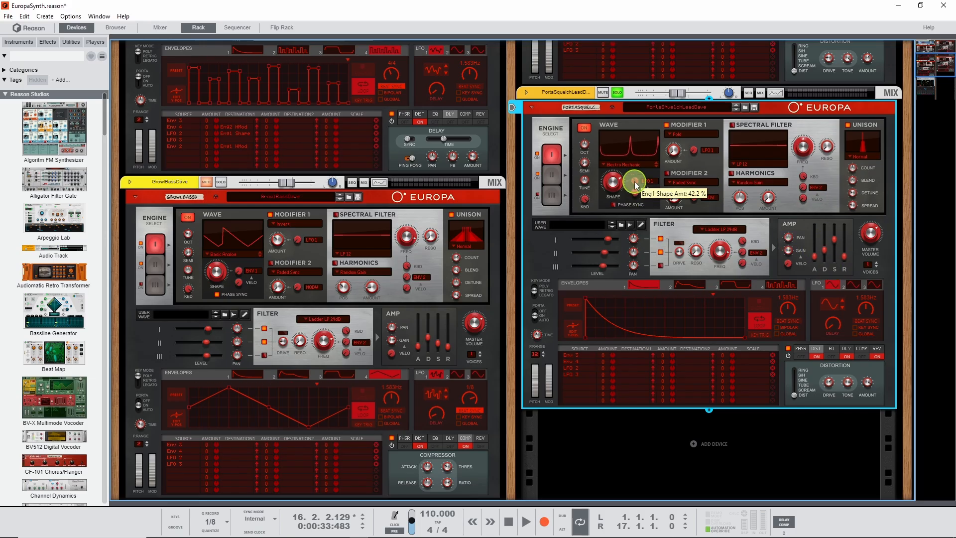
click(552, 175)
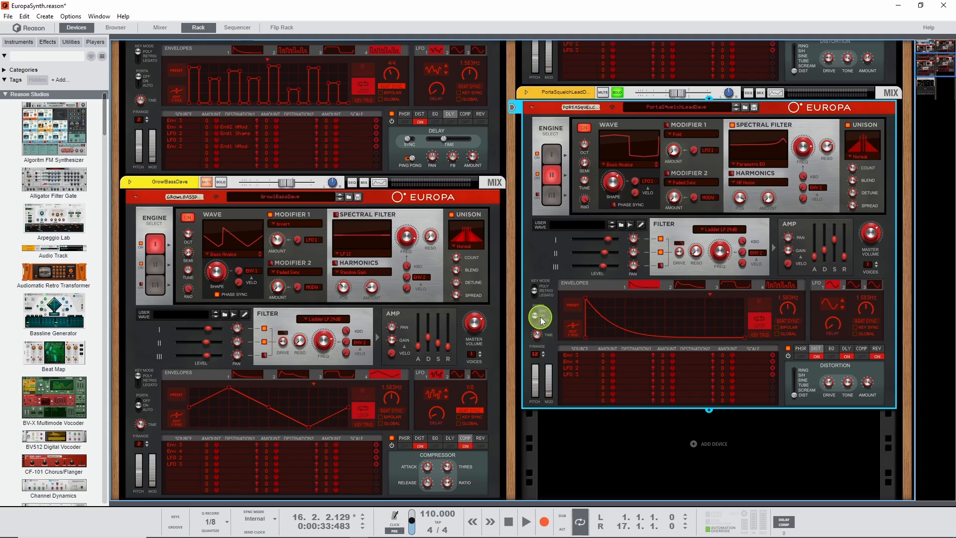
mouse_move(538, 341)
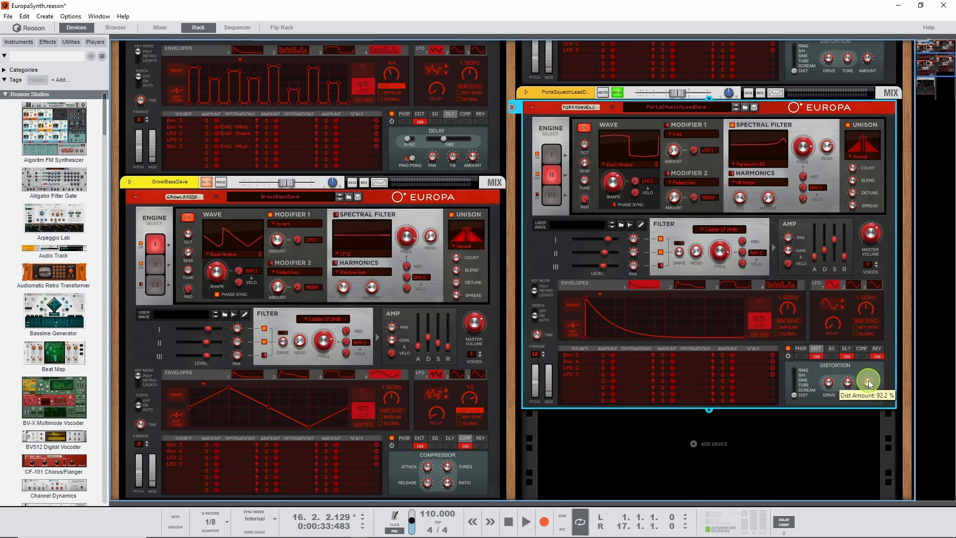
Display PortaSquelchLeadDave's Delay effect and check its sync, time, ping pong, pan, feedback and amount settings
click(846, 349)
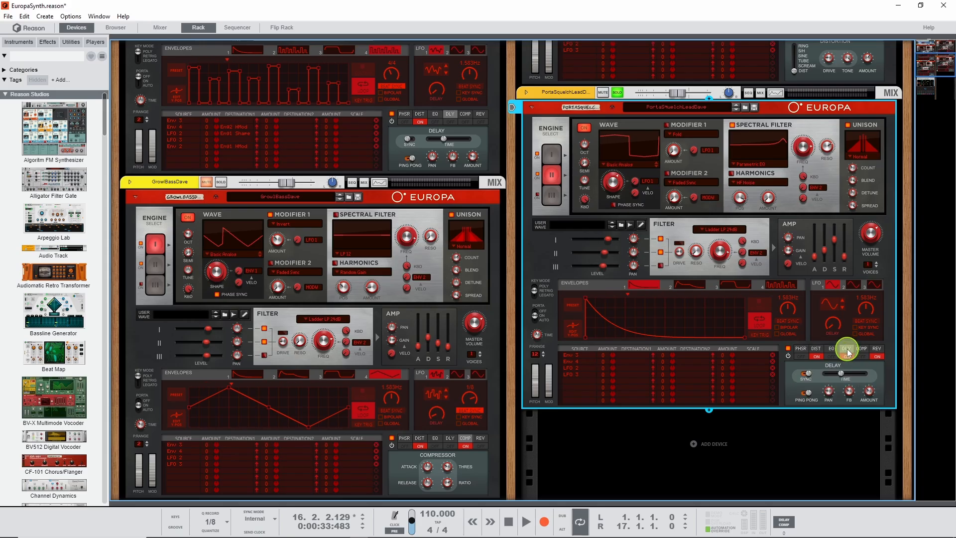
click(807, 374)
click(840, 374)
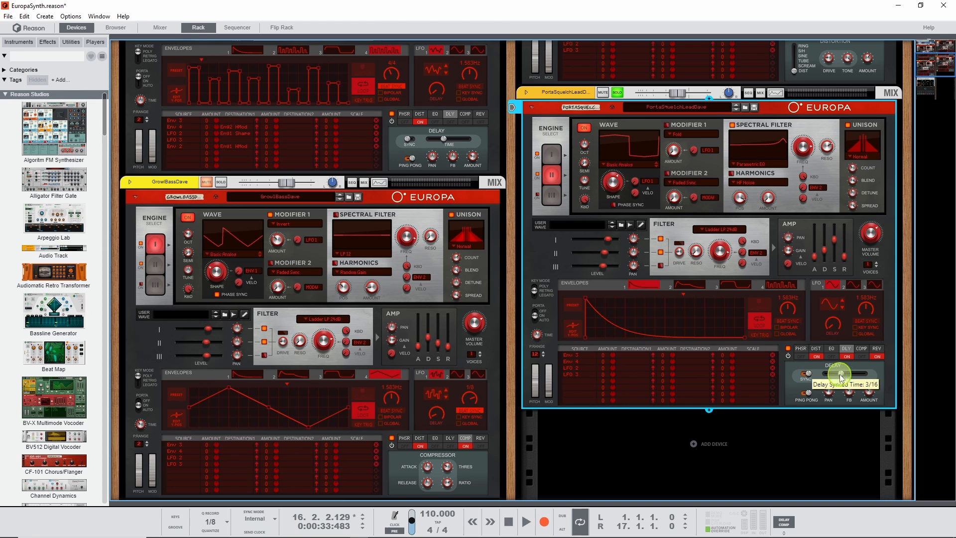
click(808, 395)
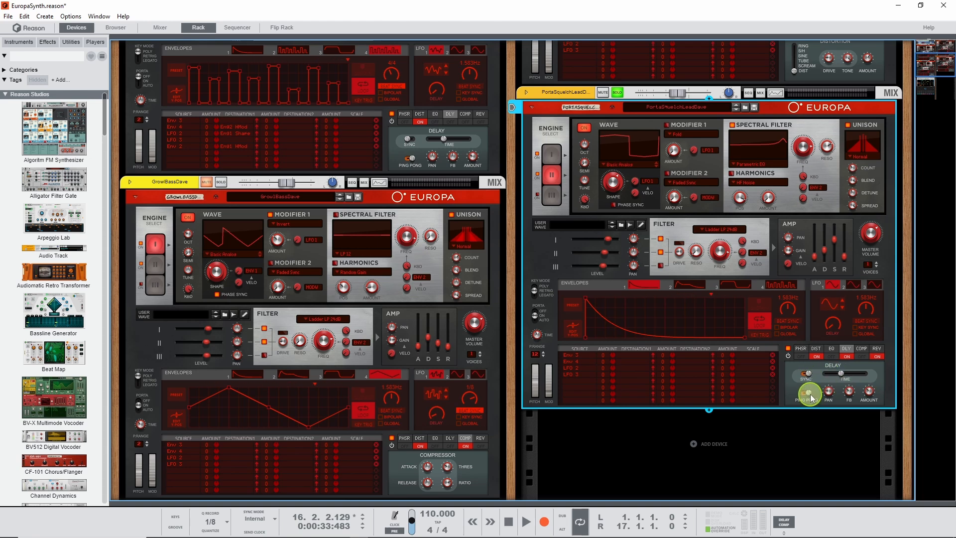
click(829, 393)
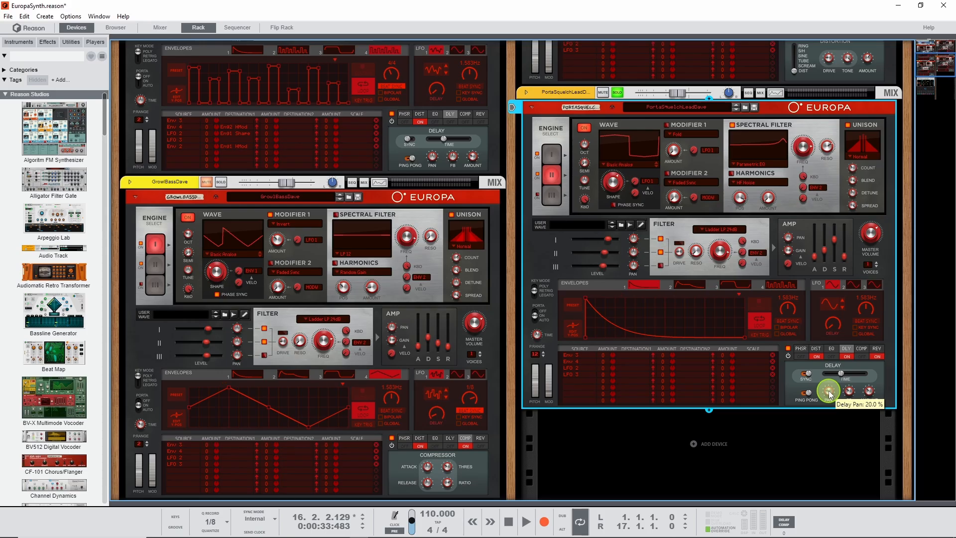
click(849, 392)
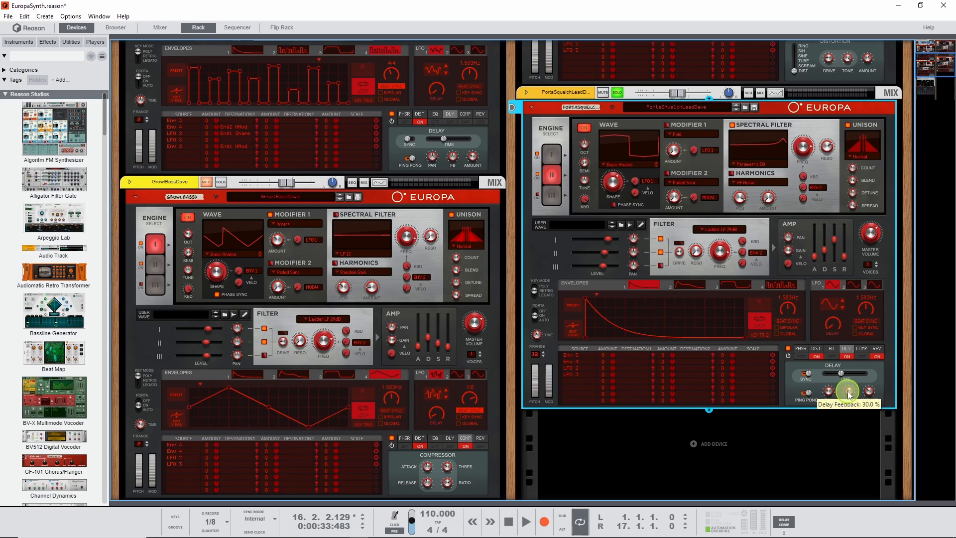
click(869, 392)
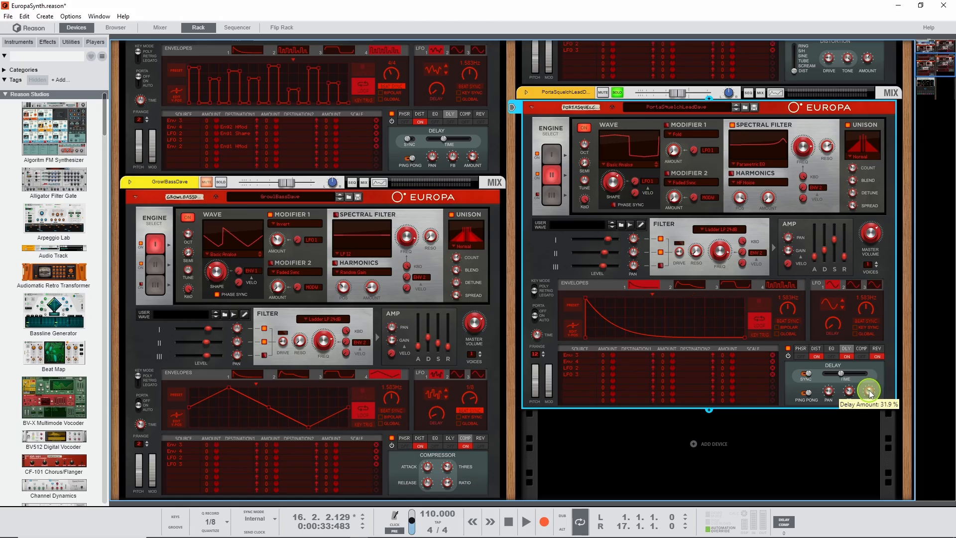
Display PortaSquelchLeadDave's Reverb effect and check its decay, size, damp and amount settings
click(877, 350)
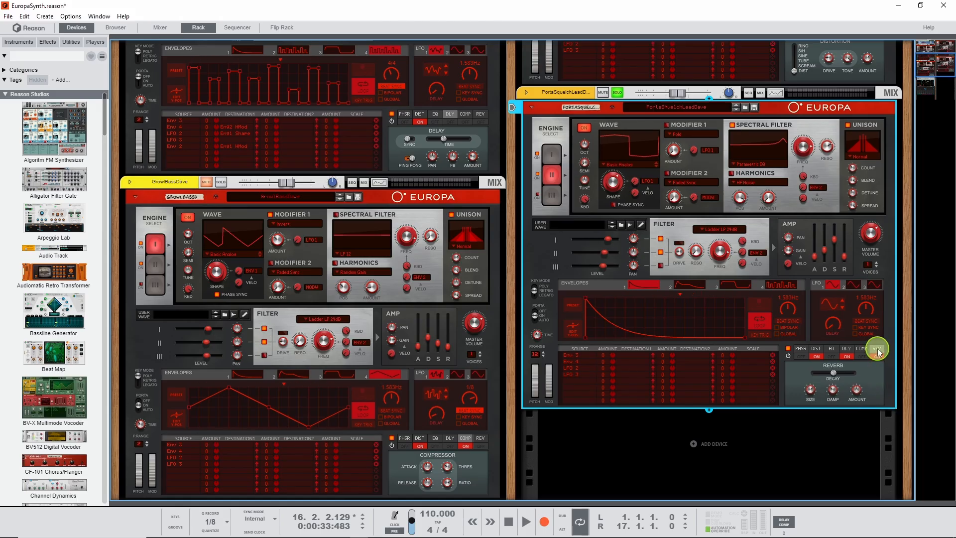
click(835, 371)
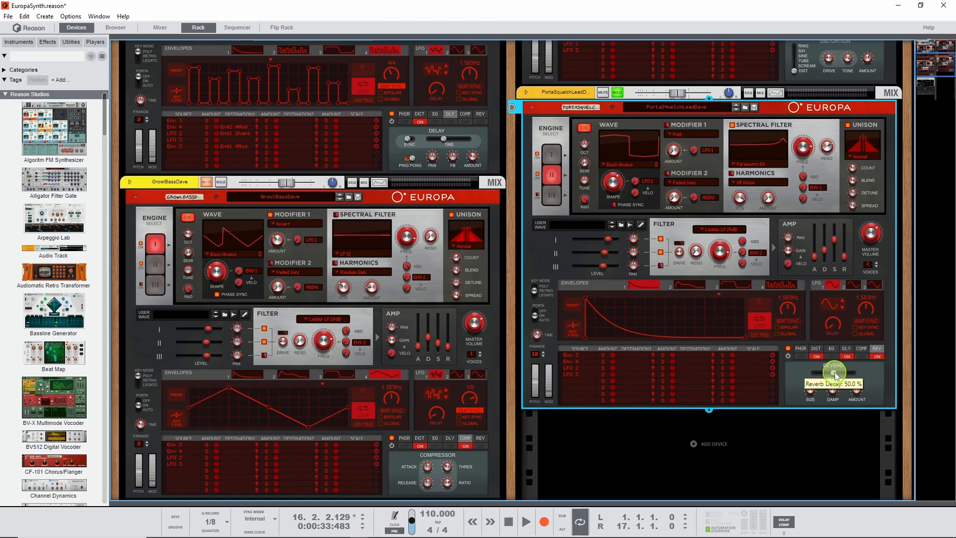
drag(814, 391, 811, 394)
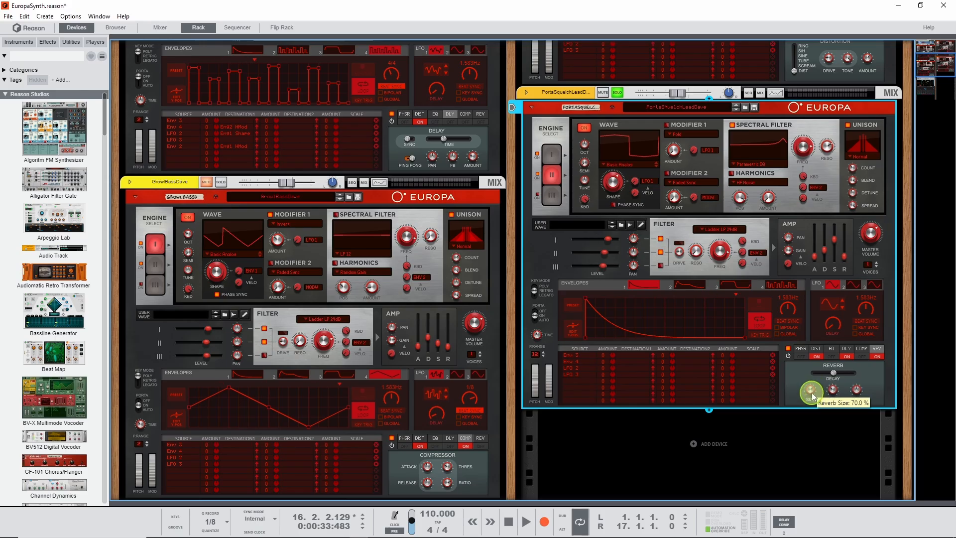
click(832, 390)
click(856, 392)
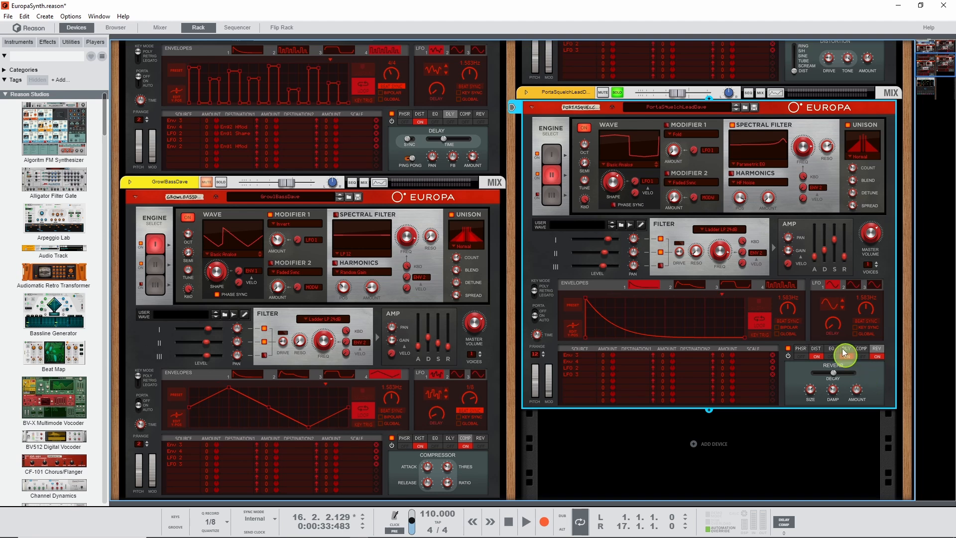
Turn PortaSquelchLeadDave's solo off and play the full song from the start in the sequencer view
click(727, 177)
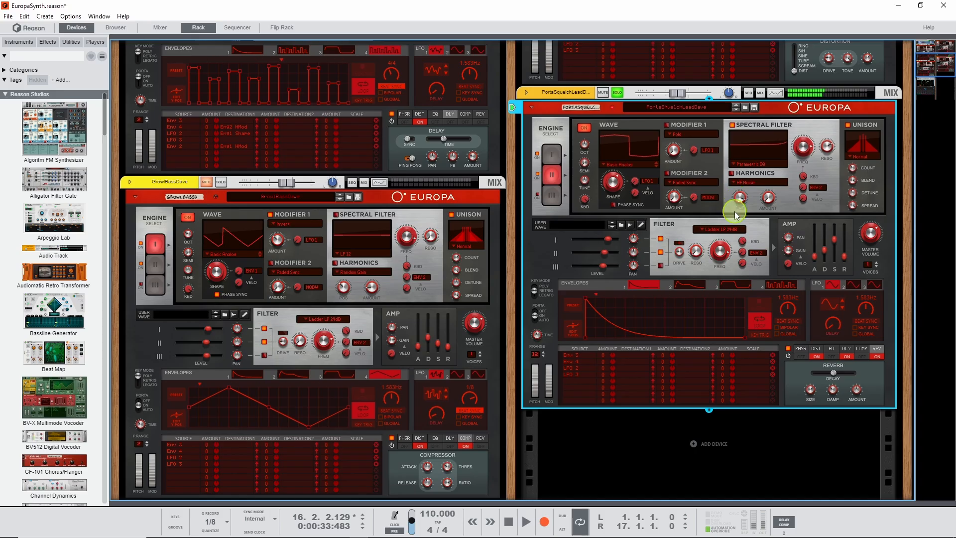
click(617, 93)
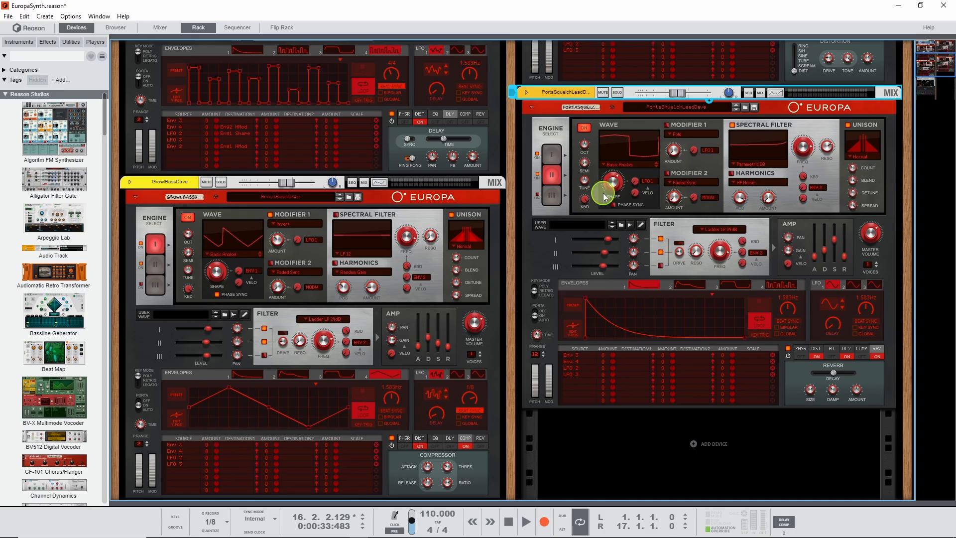
key(F7)
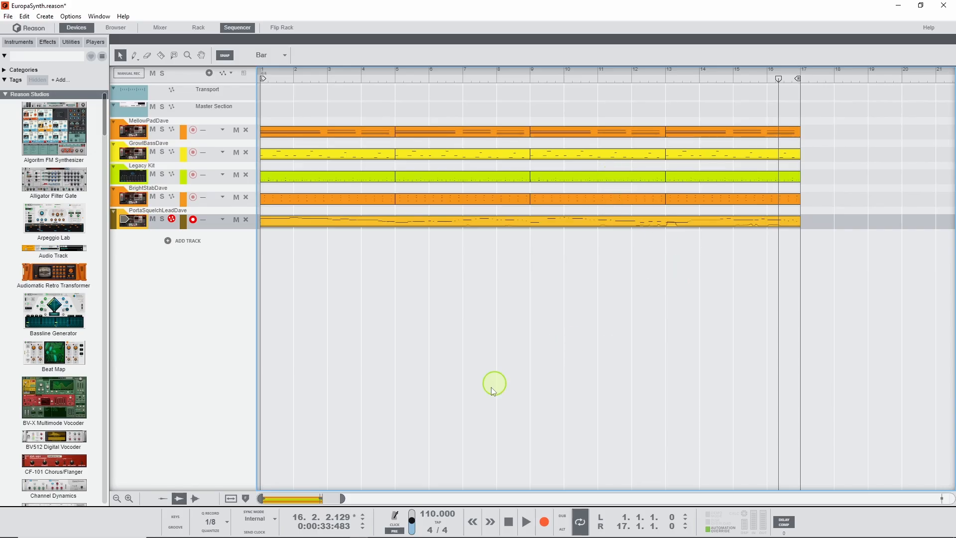
click(507, 521)
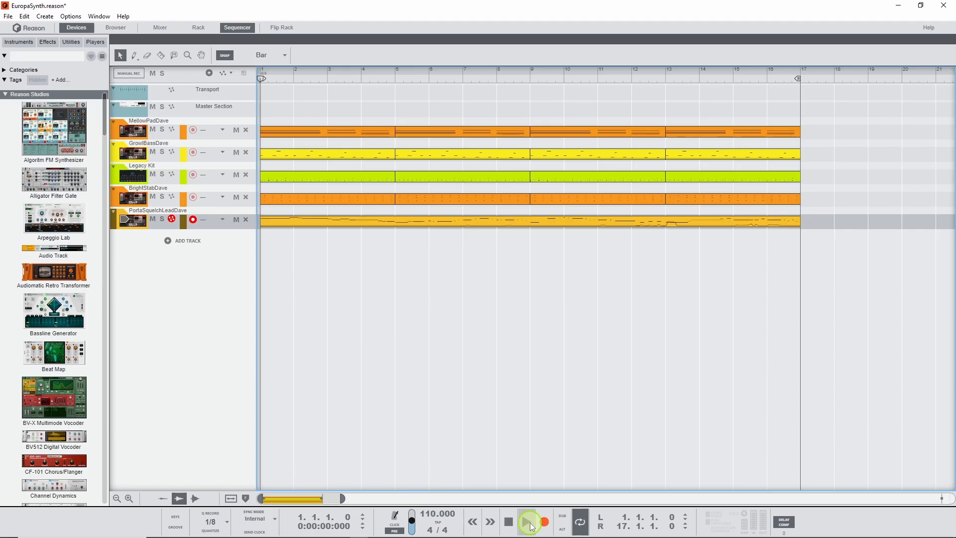
click(531, 526)
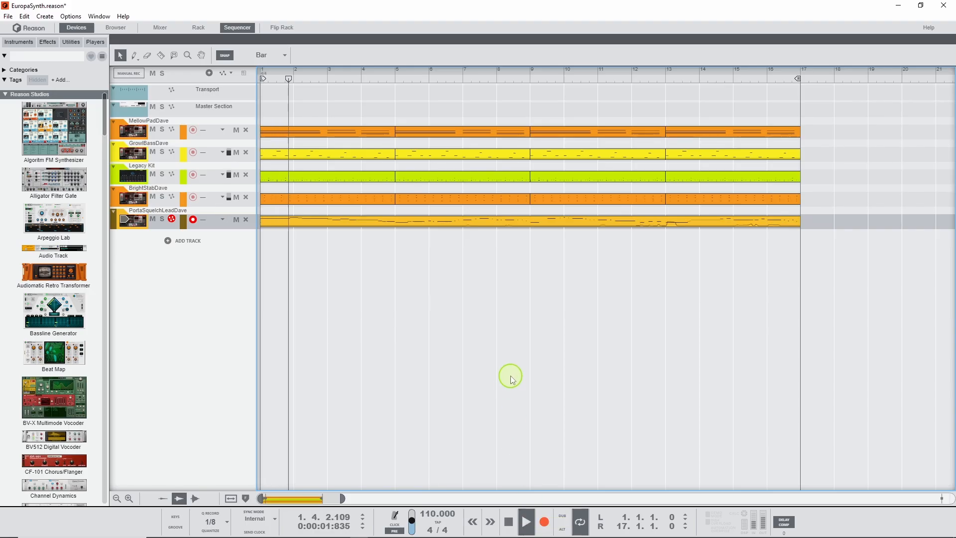